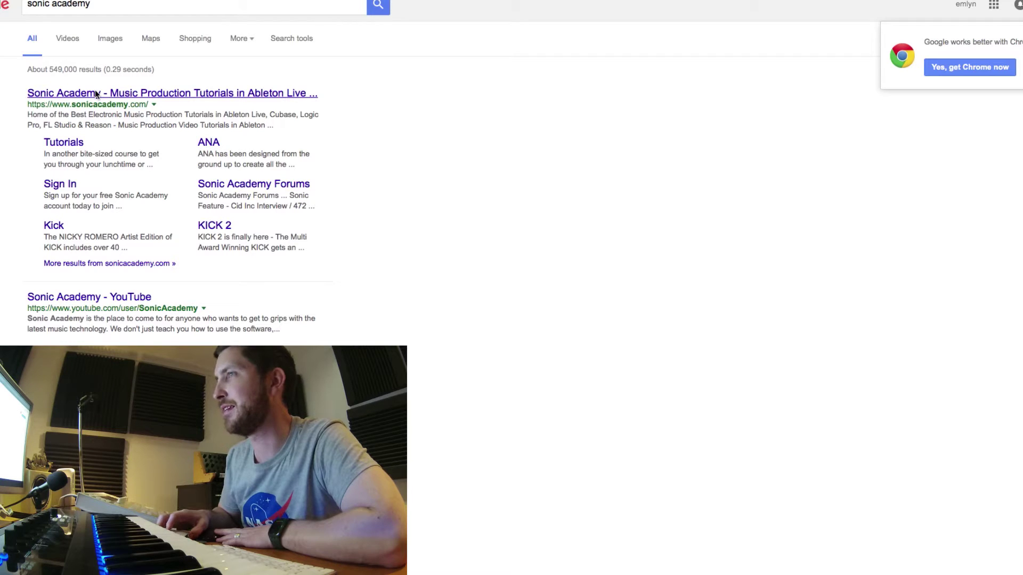
# Open Sonic Academy from Google, read its Kick 2 Out Now article, then go to My Account
pyautogui.click(95, 92)
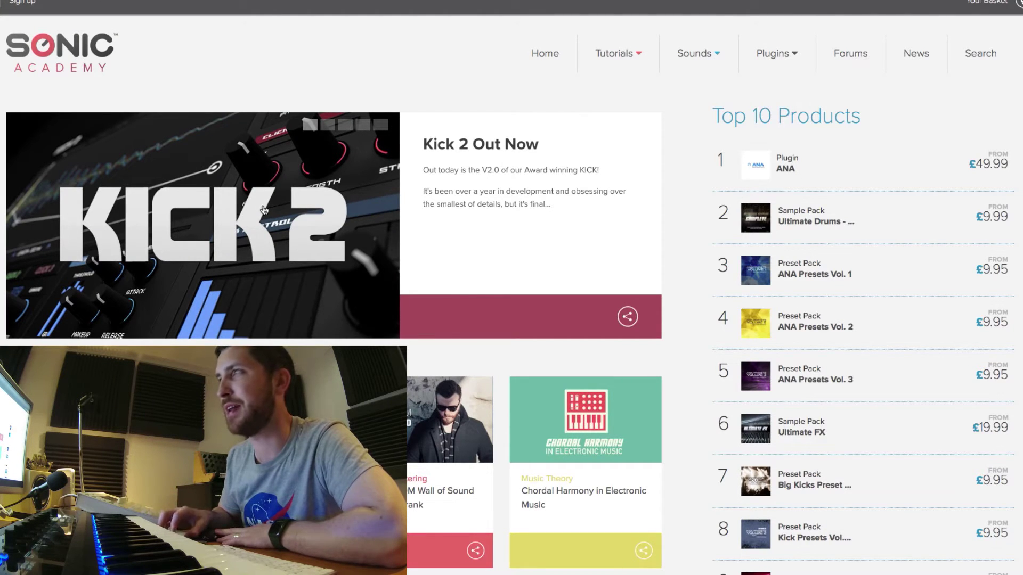
pyautogui.click(263, 230)
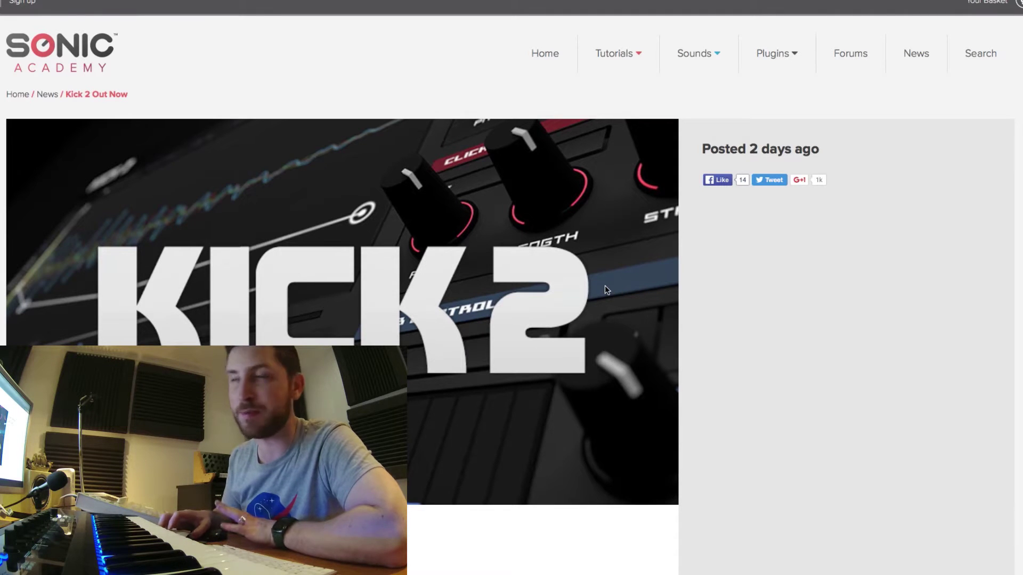
pyautogui.scroll(-8, 558, 289)
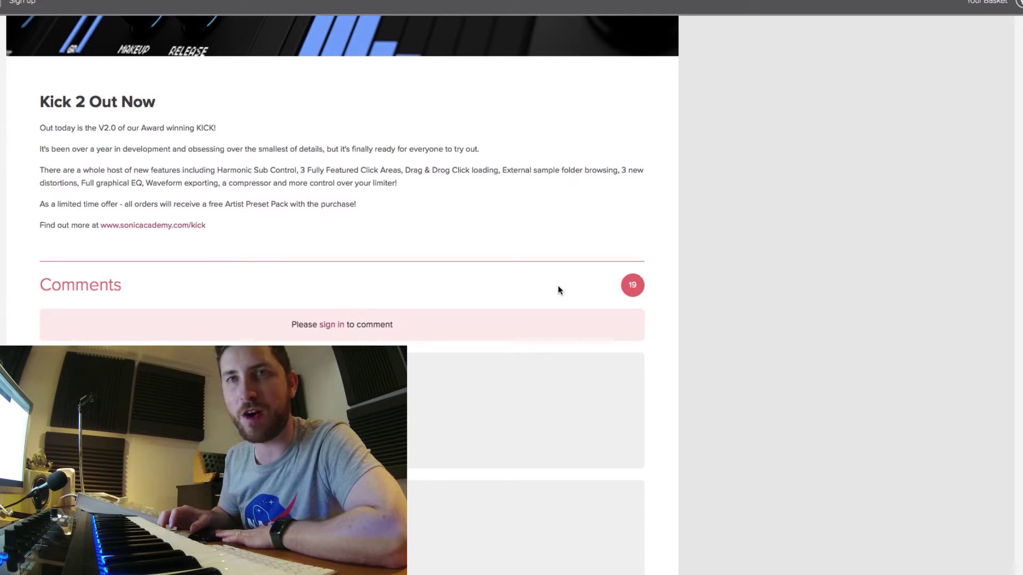
pyautogui.scroll(8, 559, 287)
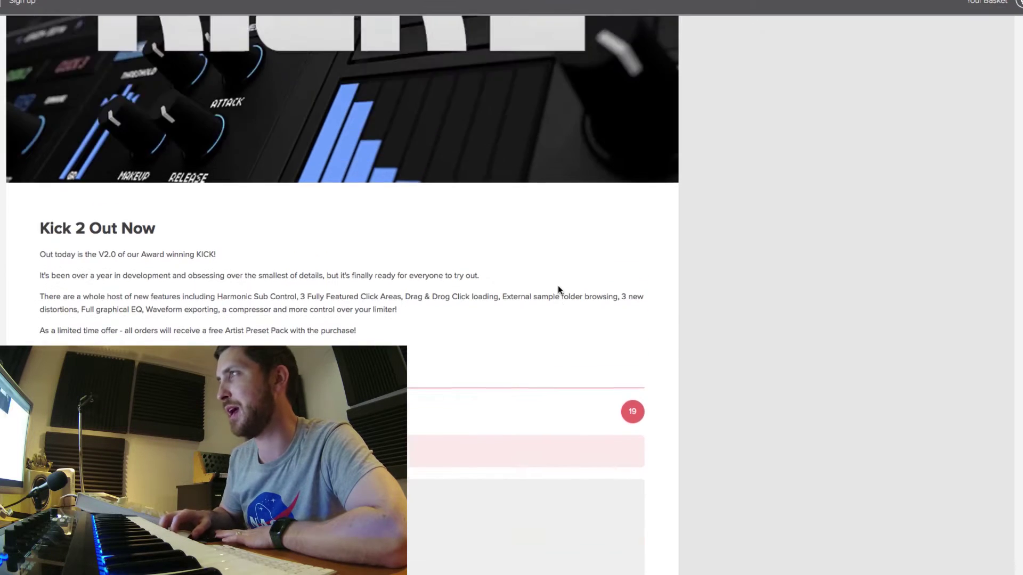
pyautogui.scroll(-10, 559, 287)
pyautogui.scroll(-5, 558, 290)
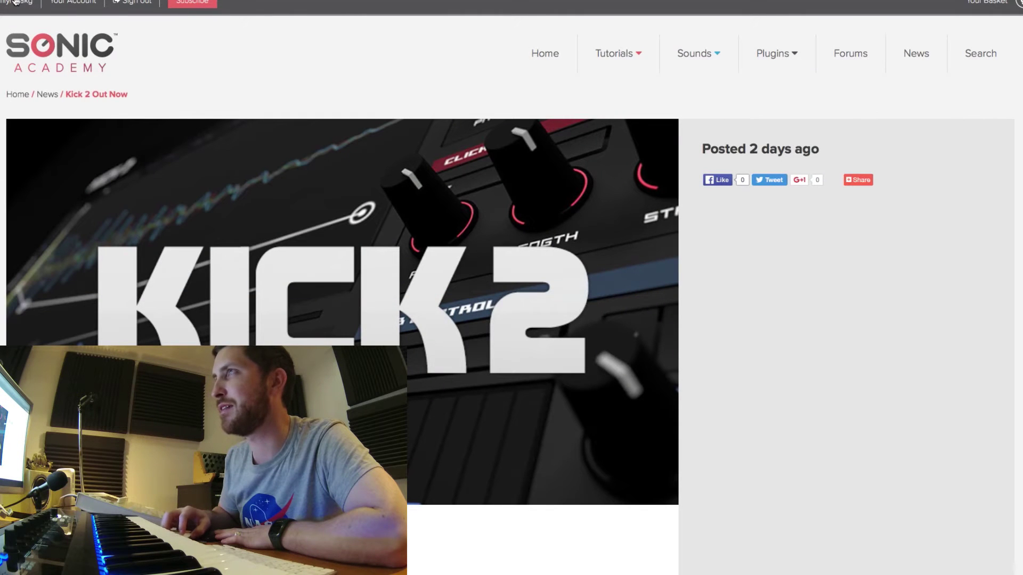
pyautogui.click(92, 6)
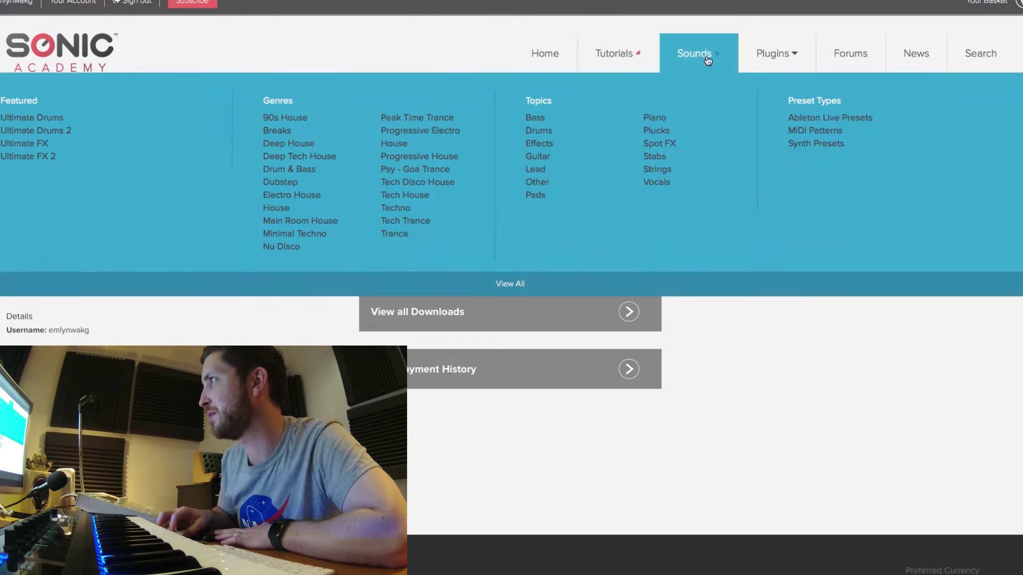
# Open the Kick 2 product page and add the £24.95 Kick 2 Upgrade + Free Artist Bundle to the basket
pyautogui.moveTo(776, 51)
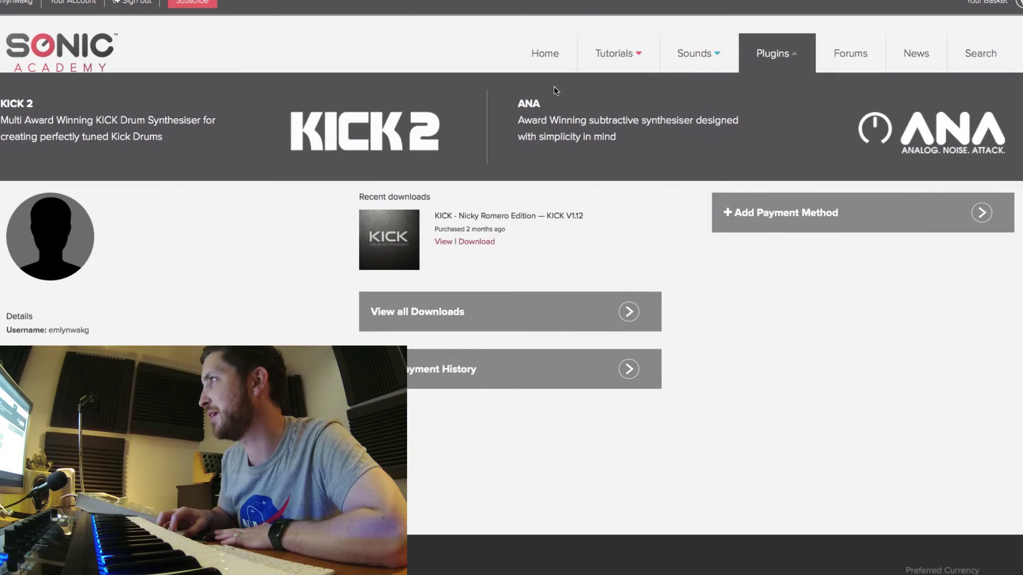
pyautogui.click(203, 124)
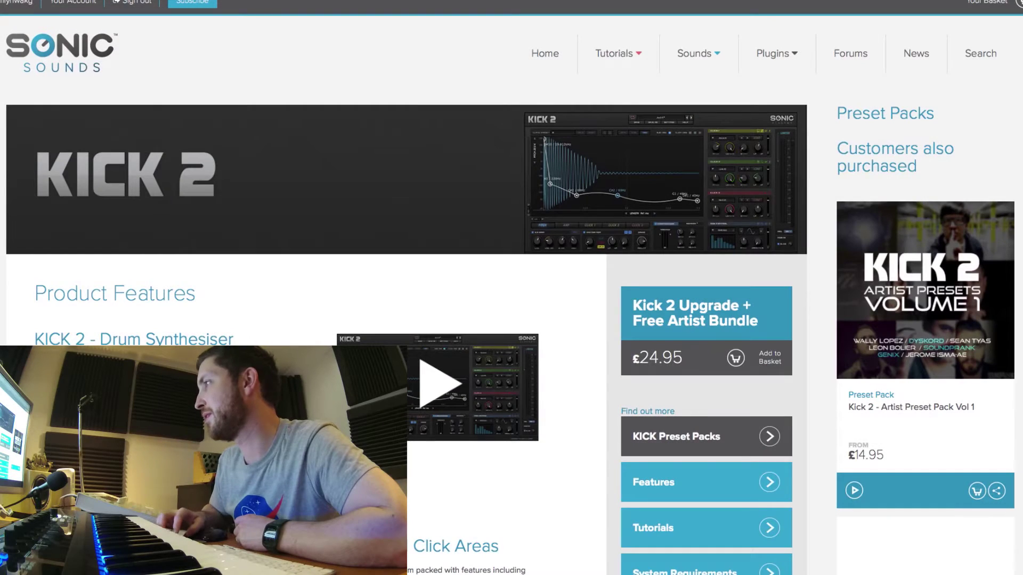
pyautogui.click(769, 360)
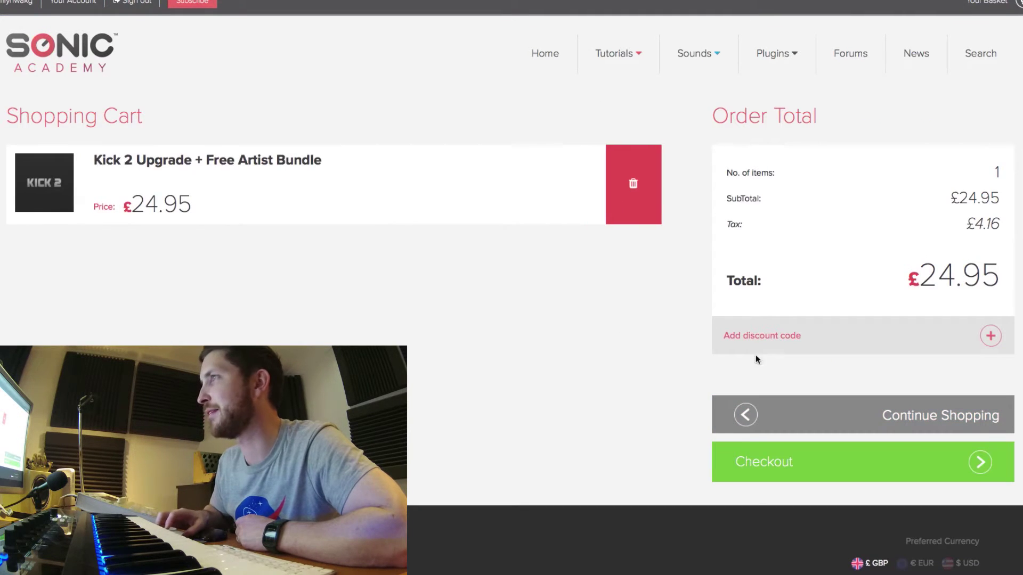
# Proceed to checkout with the £24.95 Kick 2 bundle in the shopping cart
pyautogui.click(840, 474)
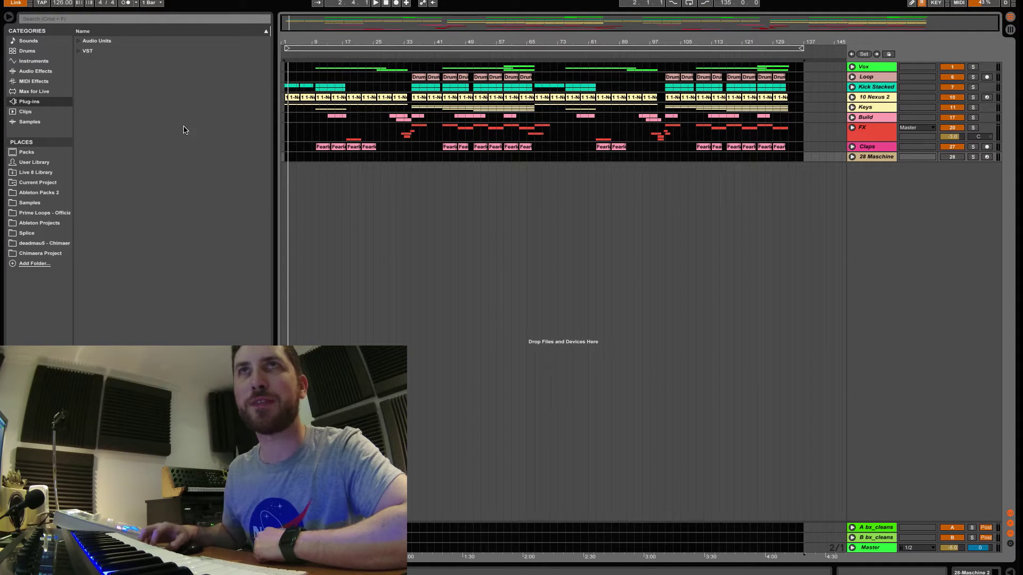
# Select Kick 2 under Audio Units > Sonic Academy and unfold the Kick Stacked group track
pyautogui.click(77, 42)
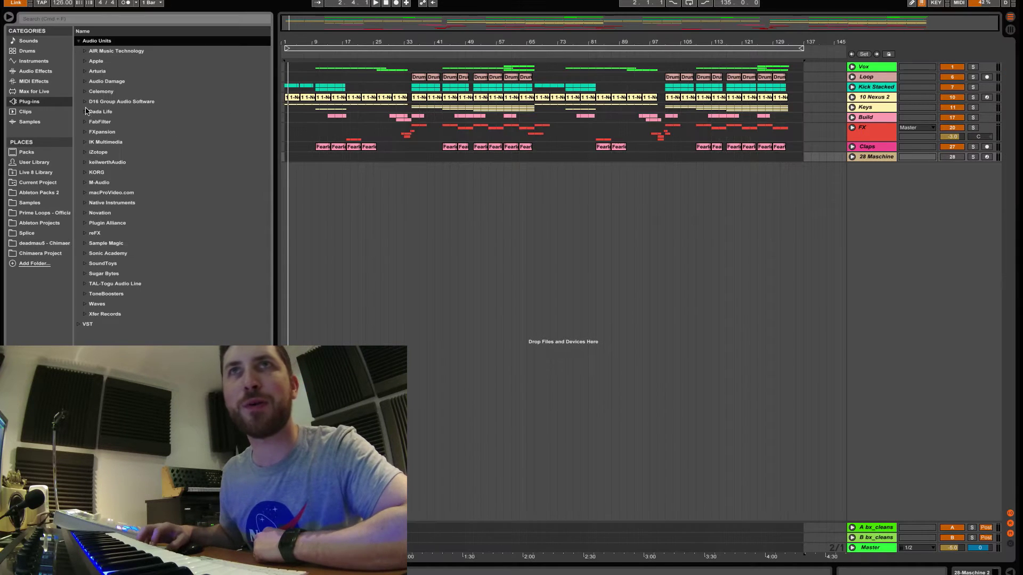
pyautogui.click(85, 254)
pyautogui.click(120, 274)
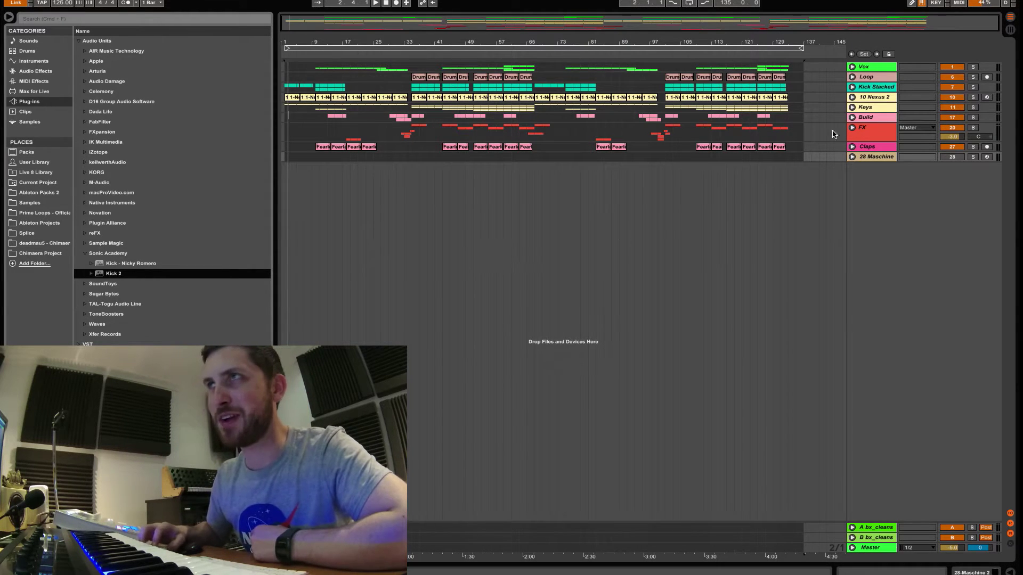
pyautogui.click(852, 87)
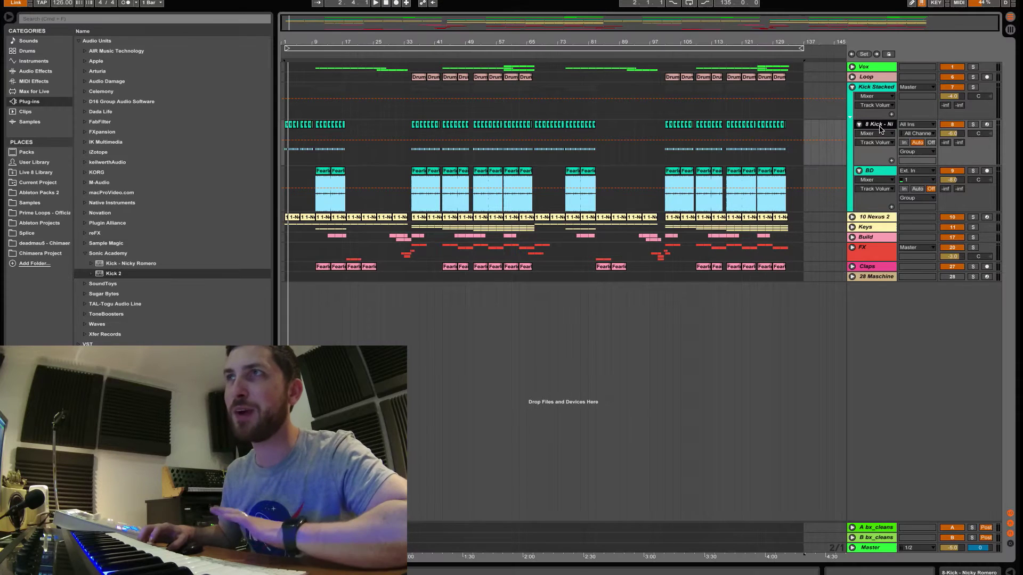
# Select the 8 Kick track and open the BD track's Device View
pyautogui.click(880, 127)
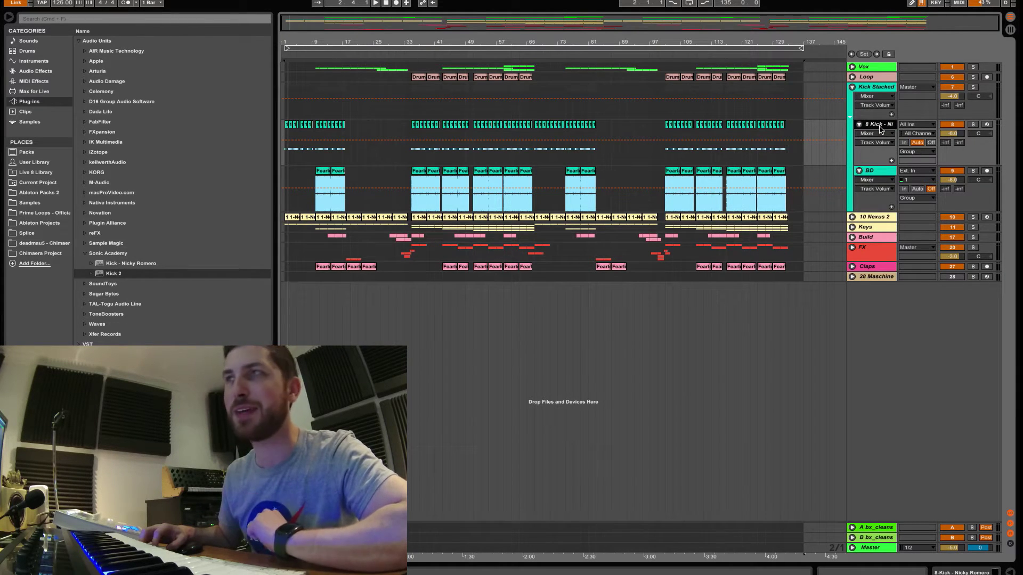
pyautogui.doubleClick(877, 174)
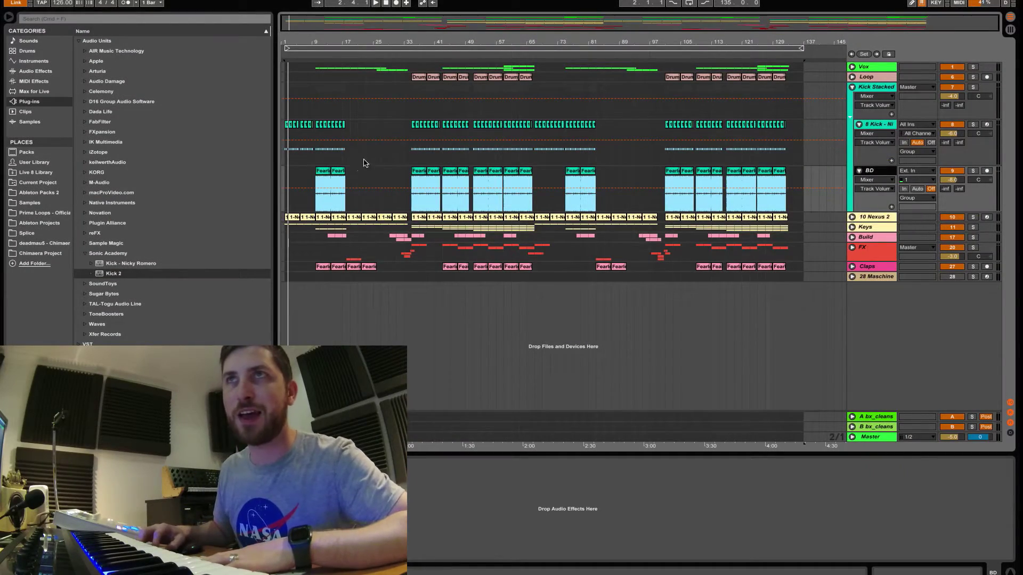
# Zoom the arrangement to bars 1–48 and start song playback from the Kick Stacked group
pyautogui.moveTo(380, 159); pyautogui.dragTo(269, 157)
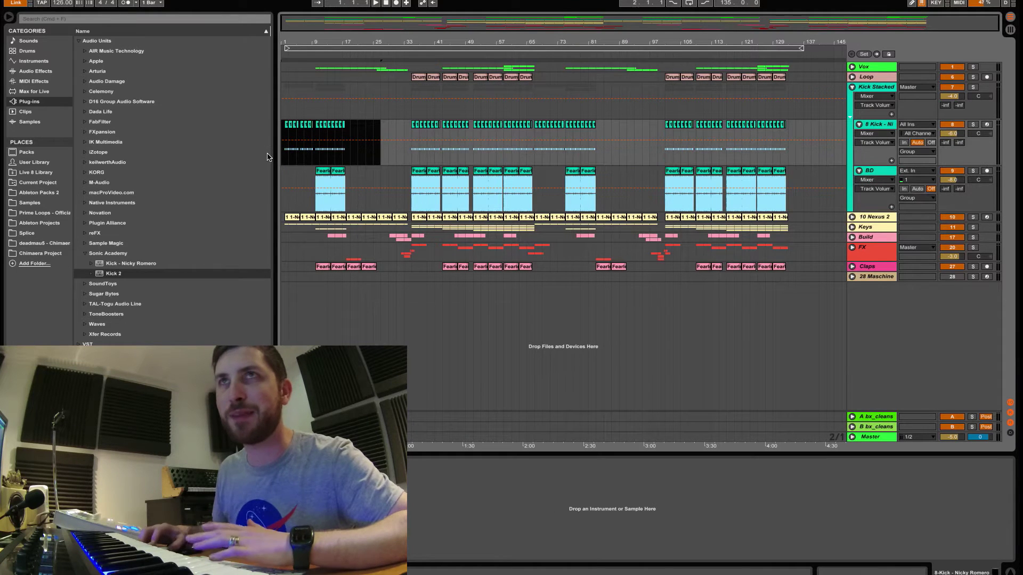
pyautogui.moveTo(286, 30); pyautogui.dragTo(321, 111)
pyautogui.click(290, 107)
pyautogui.press('space')
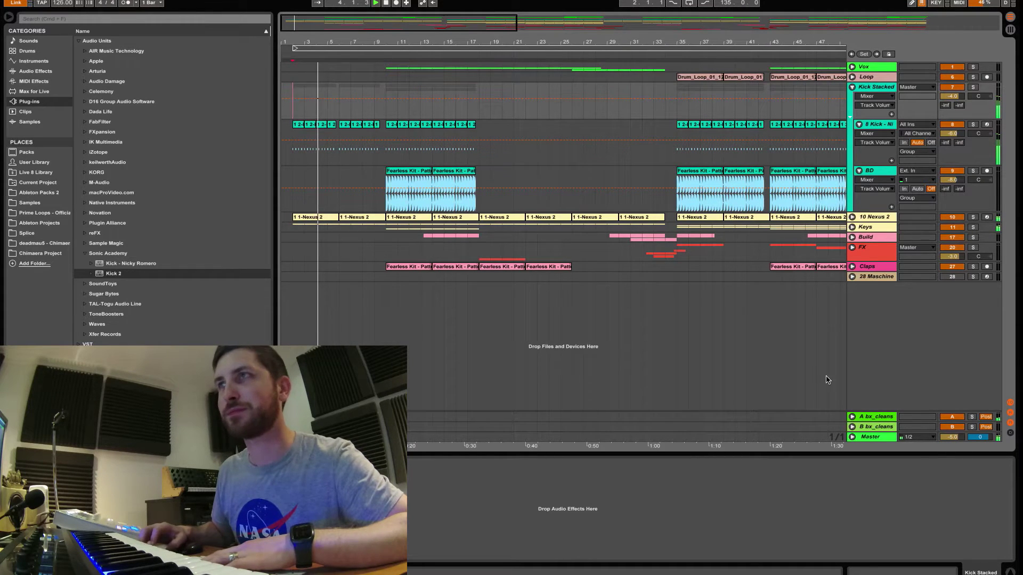
pyautogui.click(871, 135)
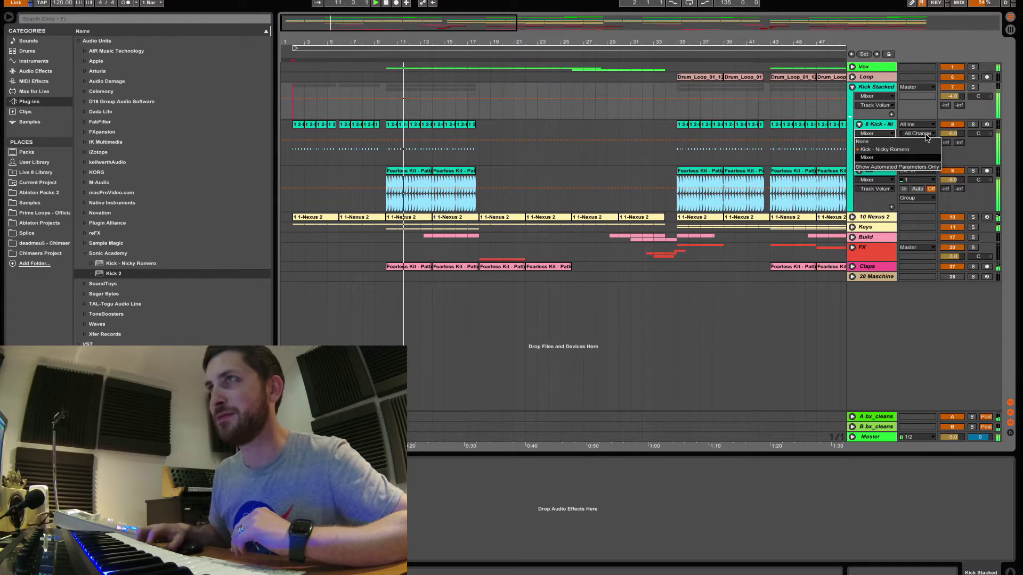
pyautogui.click(853, 69)
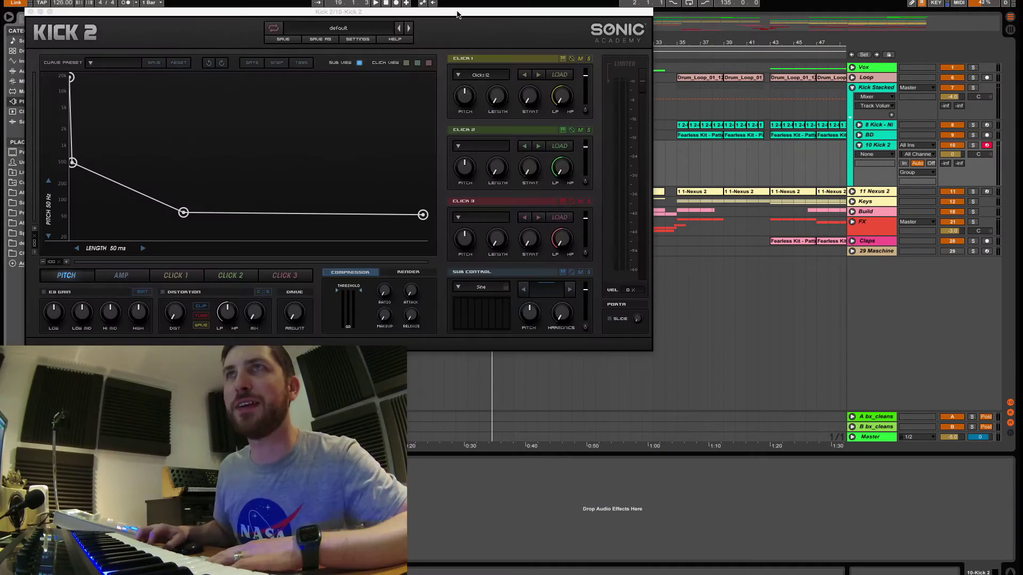
# Register Kick 2 with the KICK 2.keyfile from Downloads and confirm the success message
pyautogui.moveTo(456, 14); pyautogui.dragTo(741, 201)
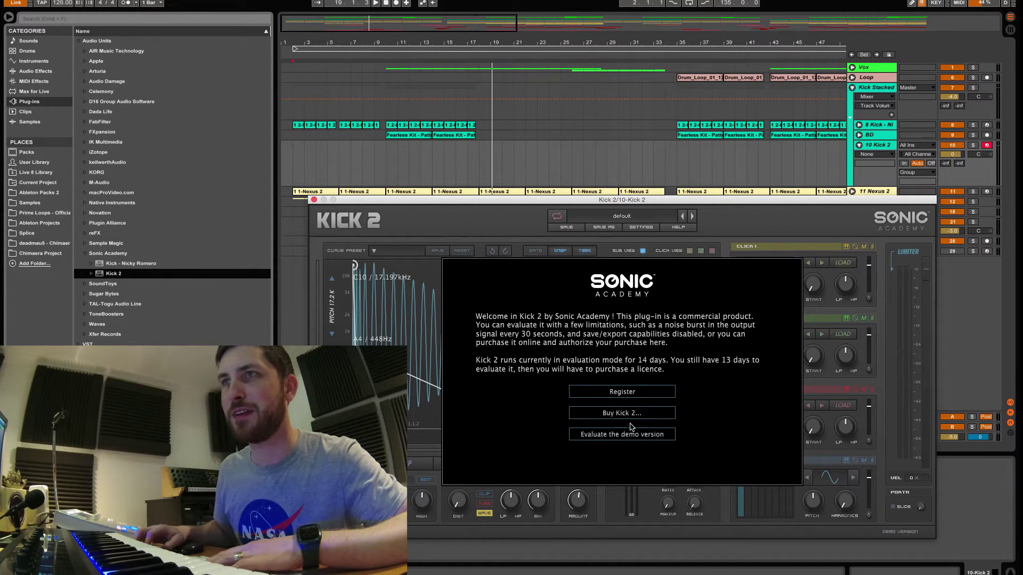
pyautogui.click(633, 399)
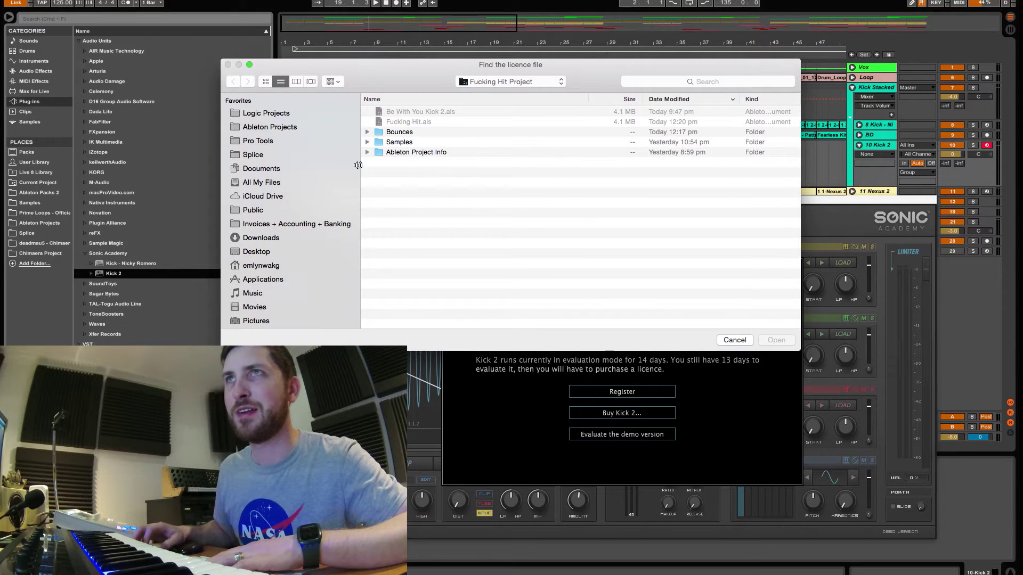
pyautogui.scroll(-5, 314, 198)
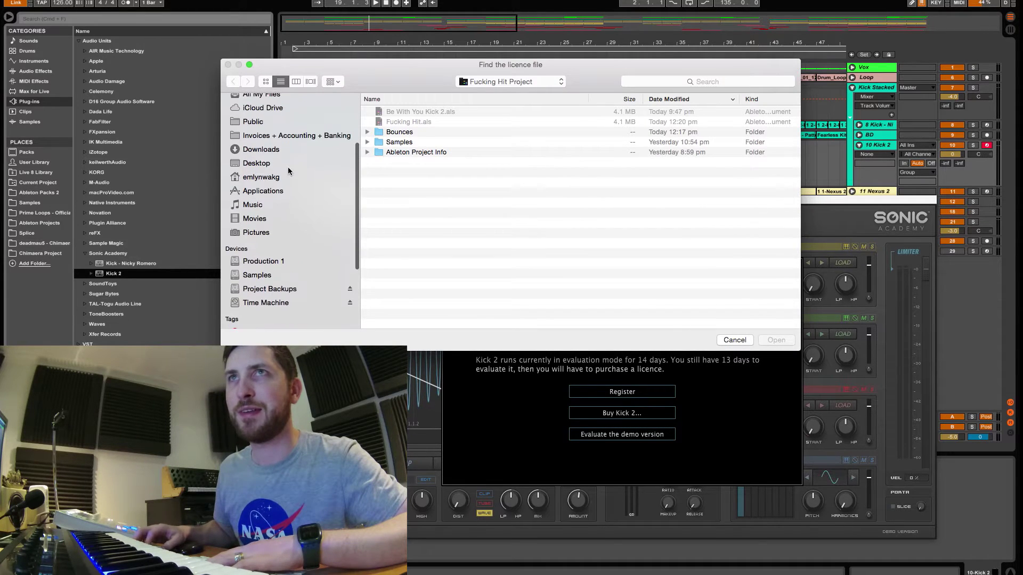
pyautogui.click(286, 150)
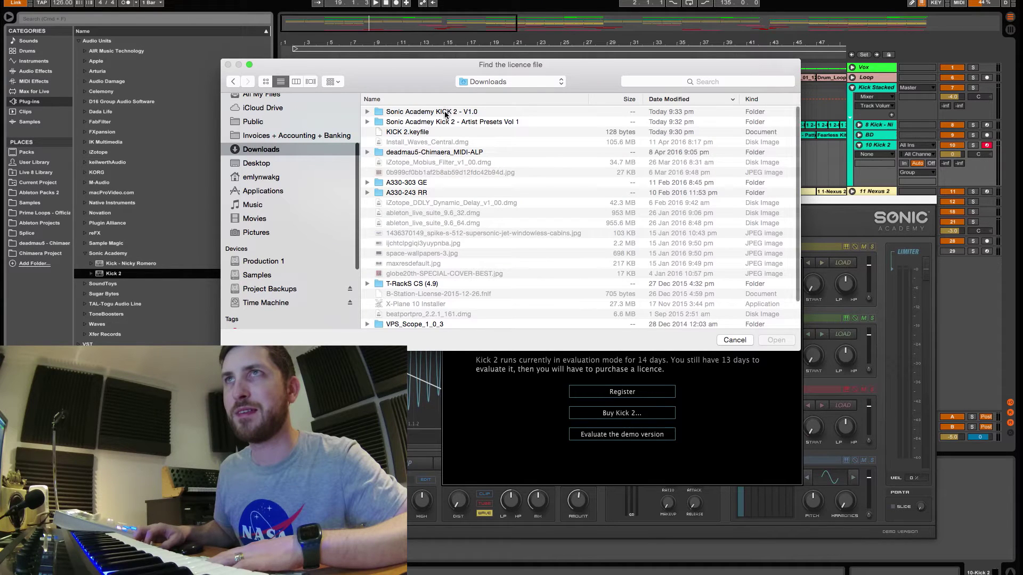
pyautogui.click(426, 130)
pyautogui.click(772, 340)
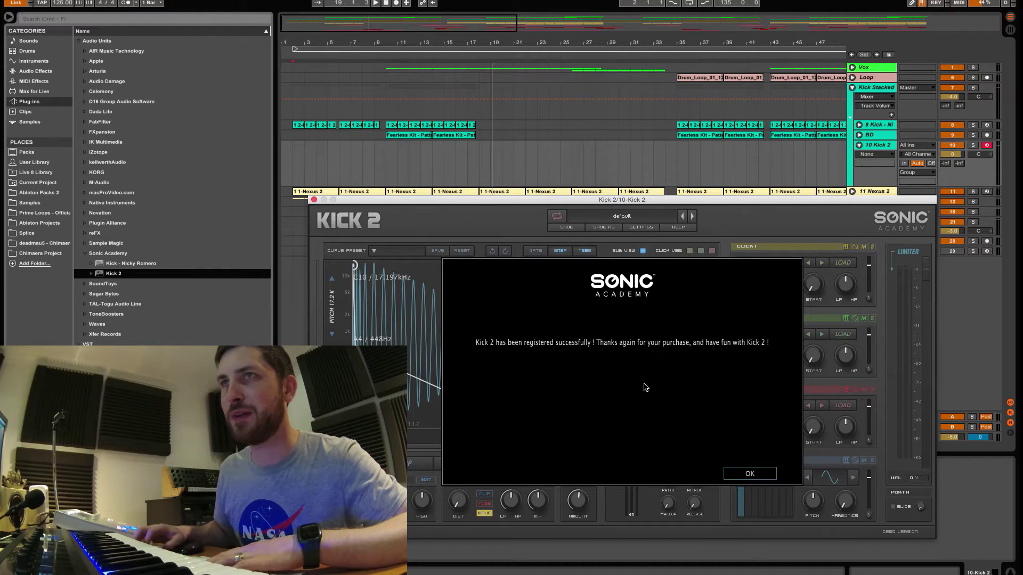
pyautogui.click(760, 473)
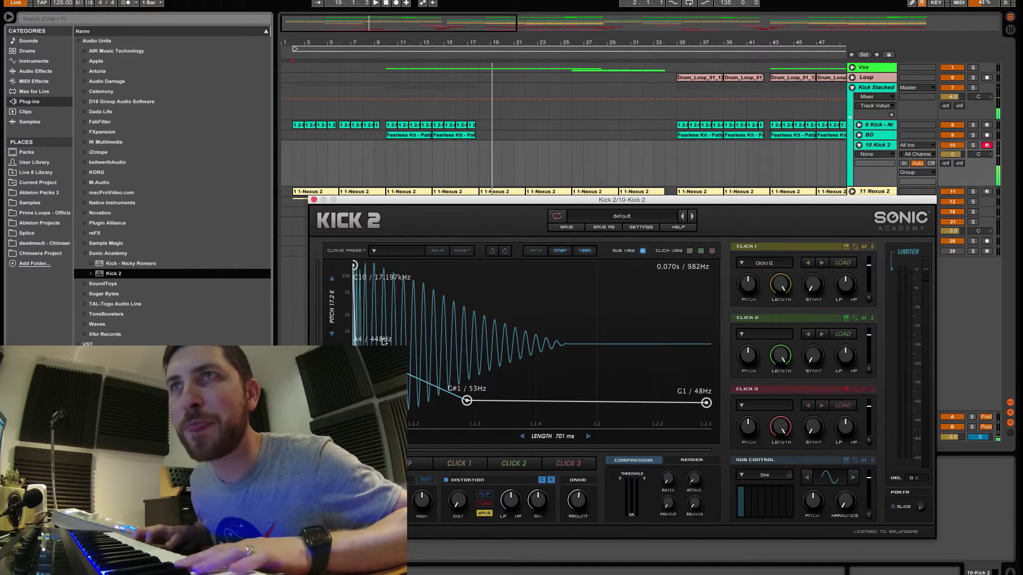
# Raise a Kick 2 pitch envelope point to E4 / 330Hz and move the plug-in window lower
pyautogui.moveTo(358, 343)
pyautogui.mouseDown()
pyautogui.moveTo(378, 352)
pyautogui.moveTo(456, 324)
pyautogui.moveTo(384, 354)
pyautogui.moveTo(368, 348)
pyautogui.mouseUp()
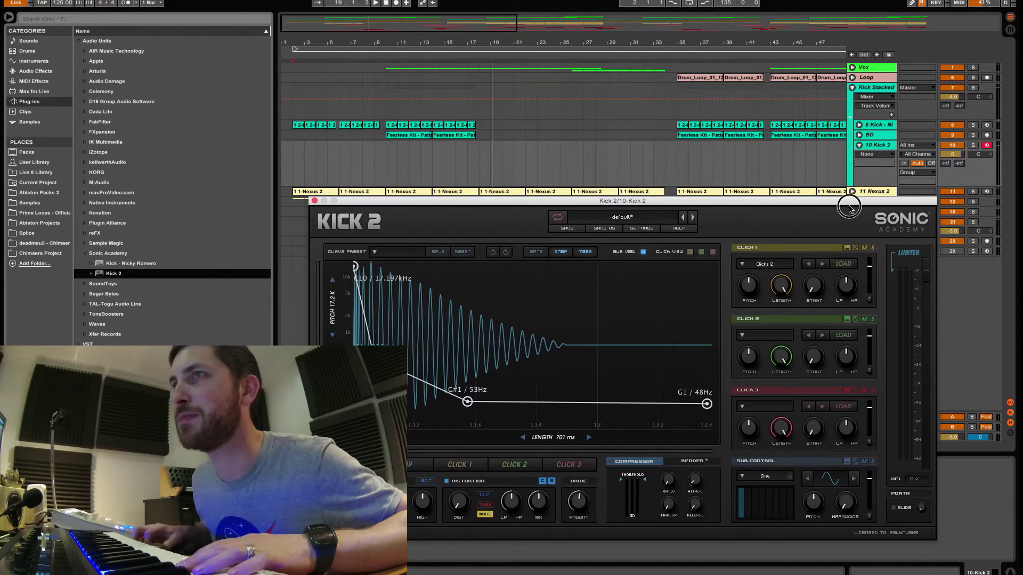
pyautogui.moveTo(849, 201); pyautogui.dragTo(934, 253)
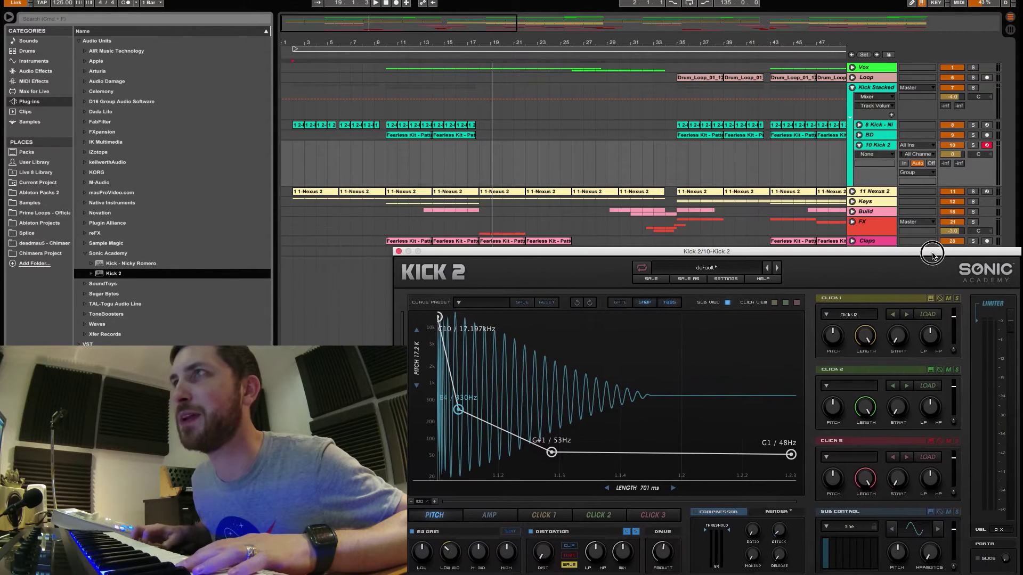
# Arm the 8 Kick track and move the KICK Nicky Romero window aside to reveal tracks
pyautogui.click(874, 128)
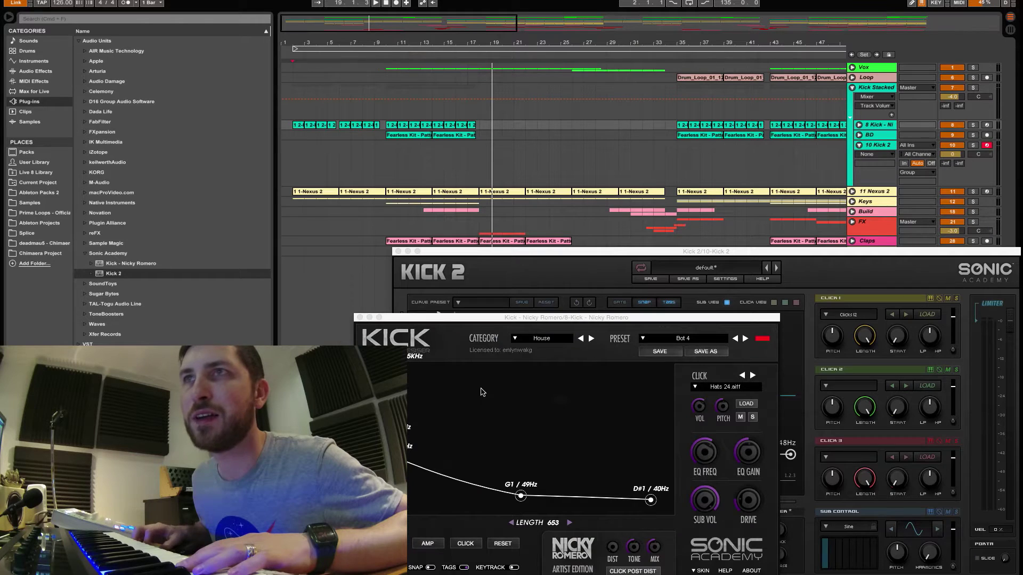
pyautogui.moveTo(493, 318); pyautogui.dragTo(241, 5)
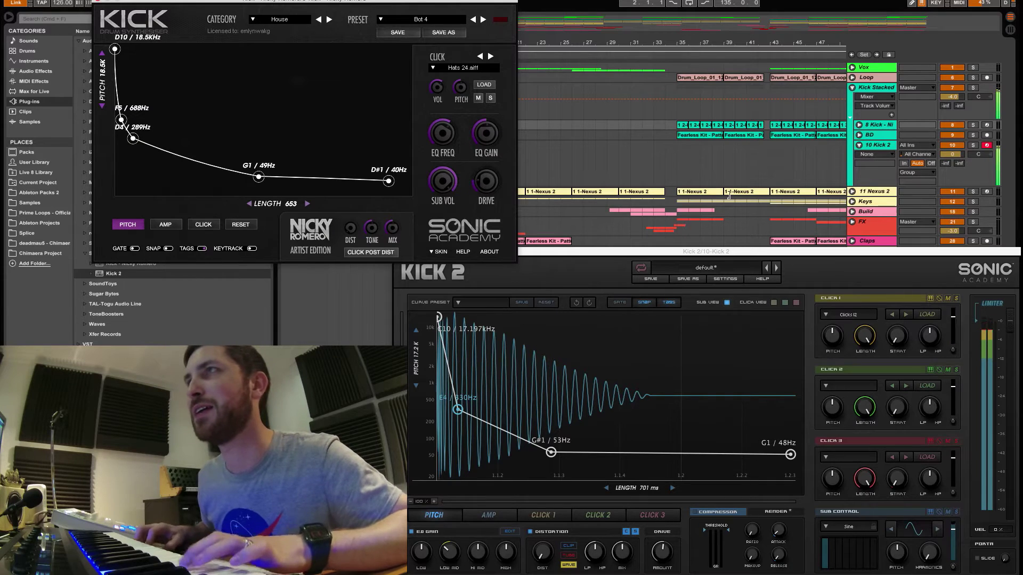
pyautogui.click(986, 125)
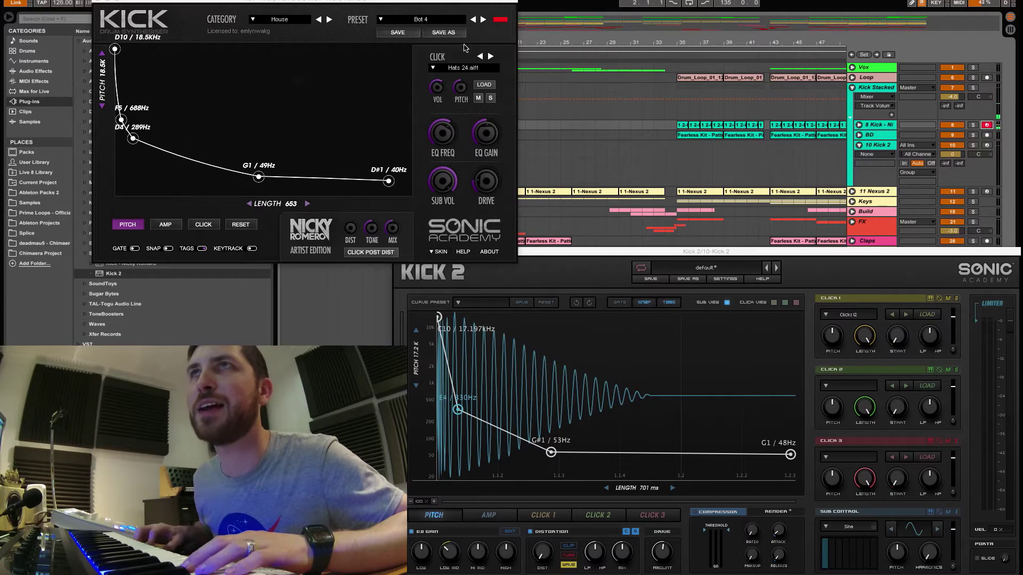
pyautogui.moveTo(433, 8); pyautogui.dragTo(858, 197)
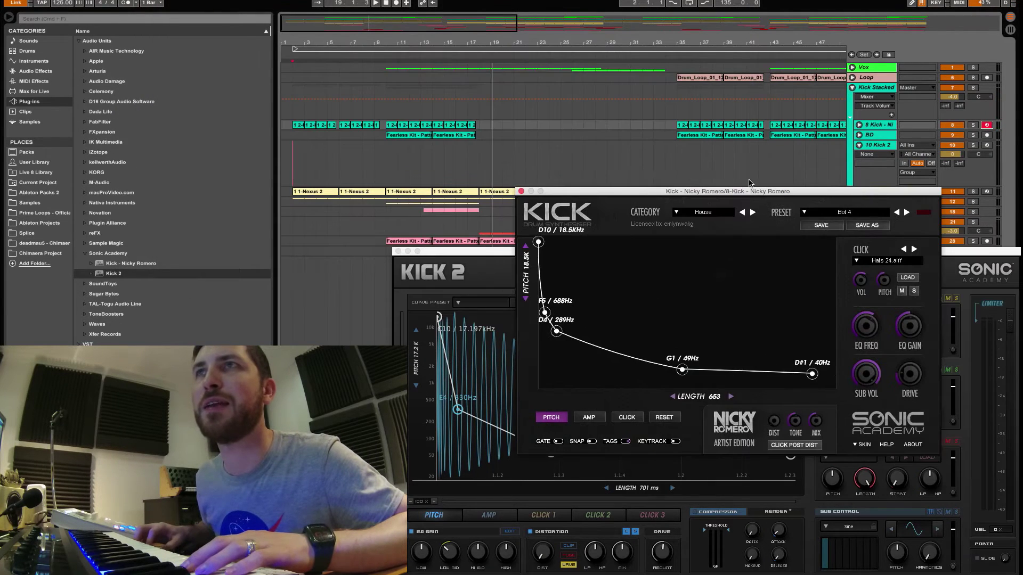
pyautogui.moveTo(622, 193); pyautogui.dragTo(781, 270)
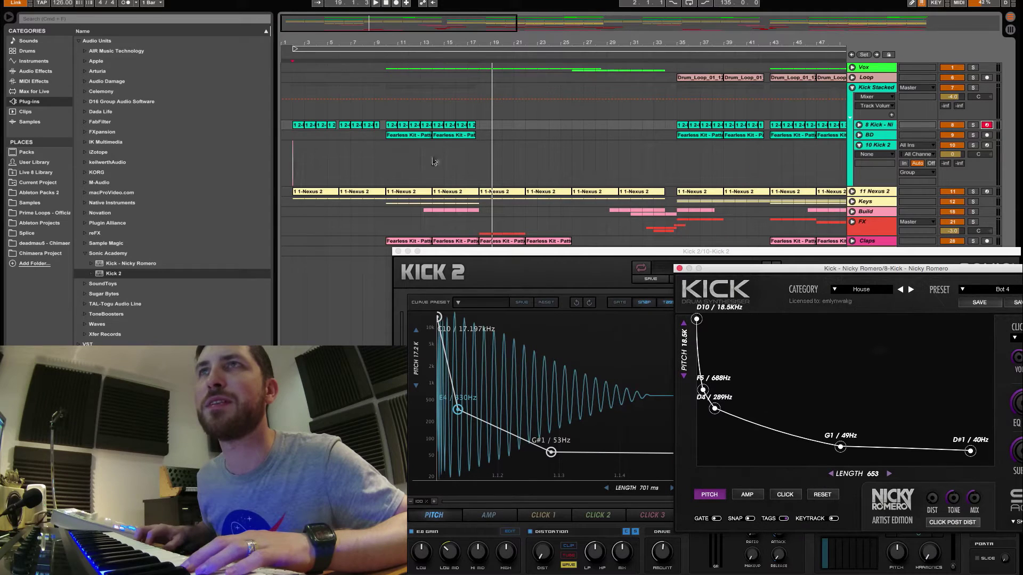
# Park the Kick window in the top-left corner and bring the Kick 2 window fully into view
pyautogui.click(397, 117)
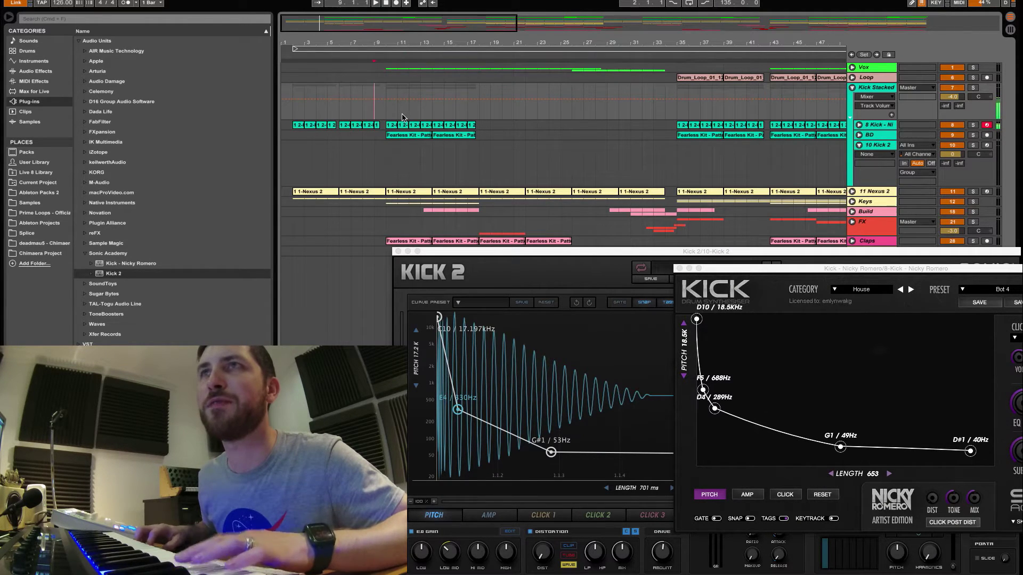
pyautogui.click(708, 268)
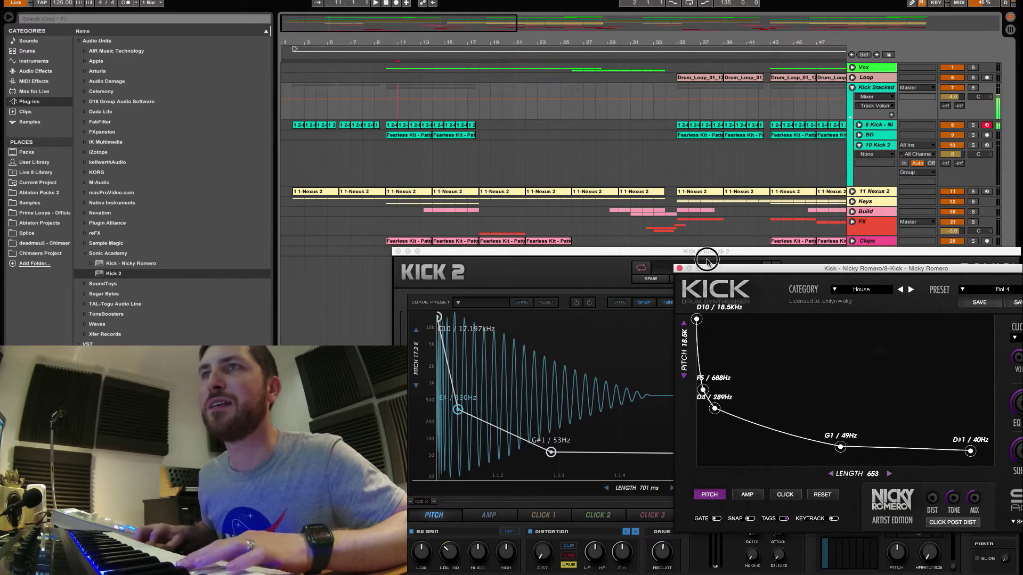
pyautogui.moveTo(743, 272); pyautogui.dragTo(128, 3)
pyautogui.moveTo(525, 254); pyautogui.dragTo(439, 156)
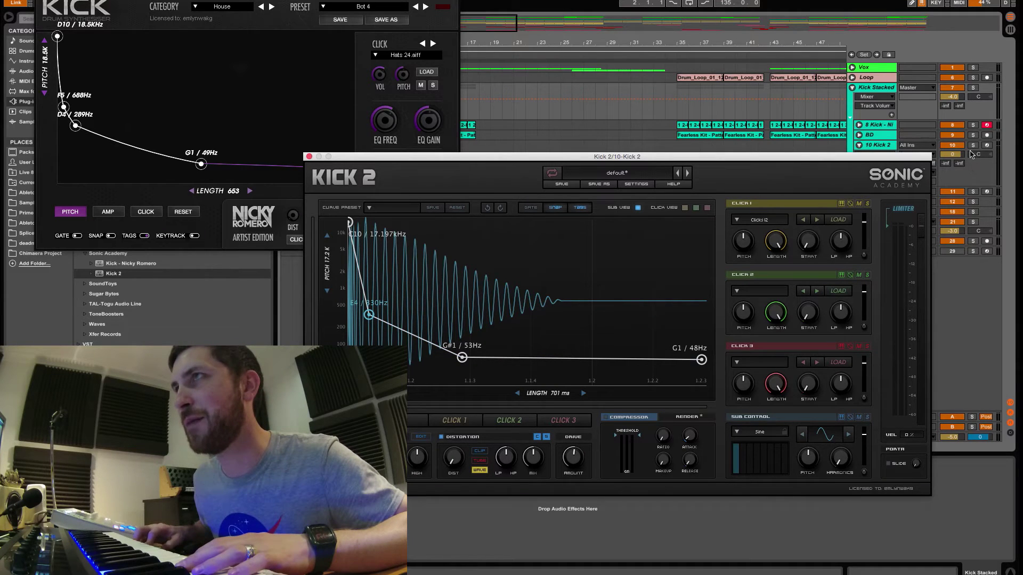
# Arm track 10, step Kick 2 presets TR808 01 through TR809 02, and raise distortion to about 66%
pyautogui.click(986, 146)
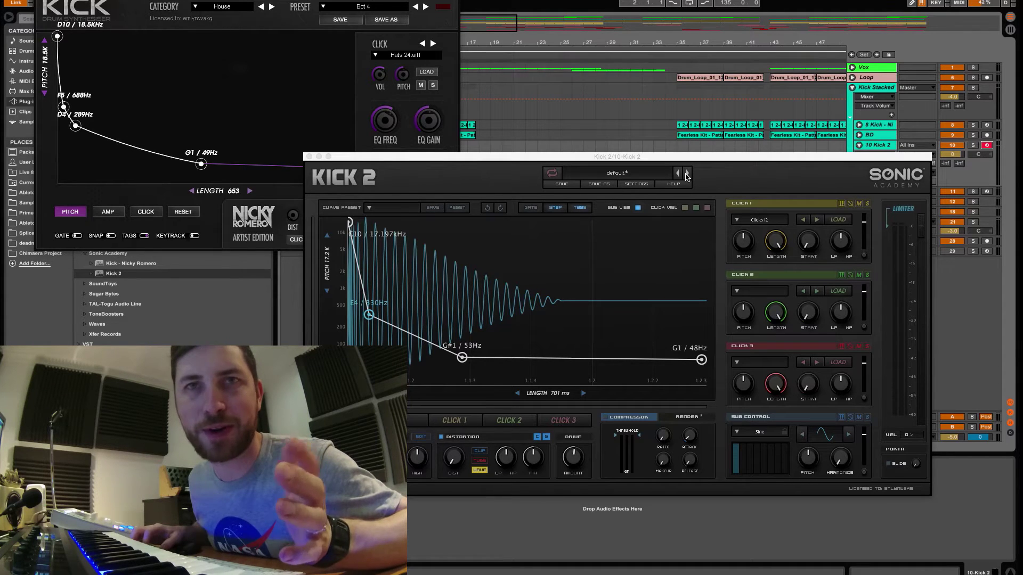
pyautogui.click(686, 174)
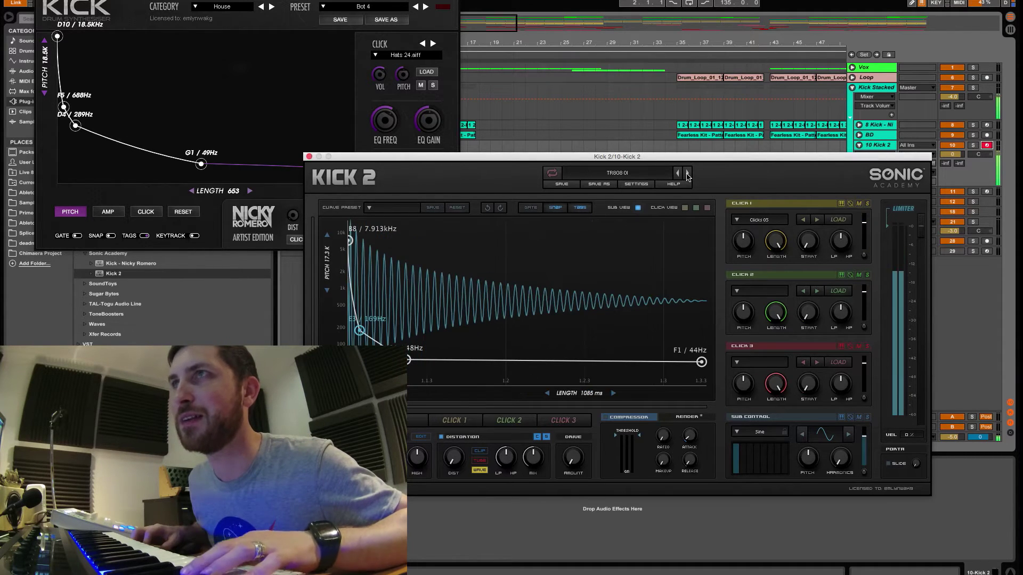
pyautogui.click(687, 174)
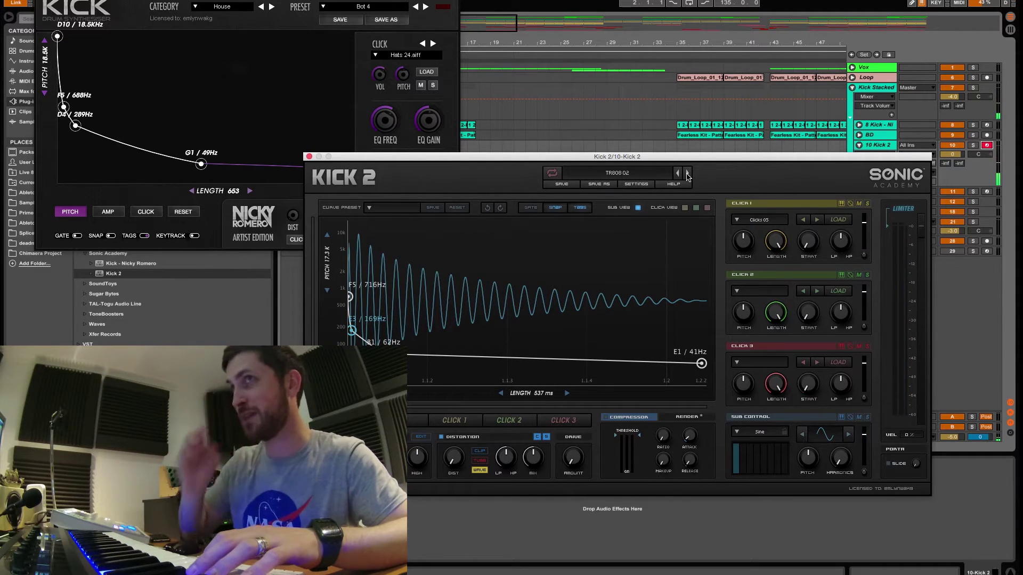
pyautogui.click(686, 174)
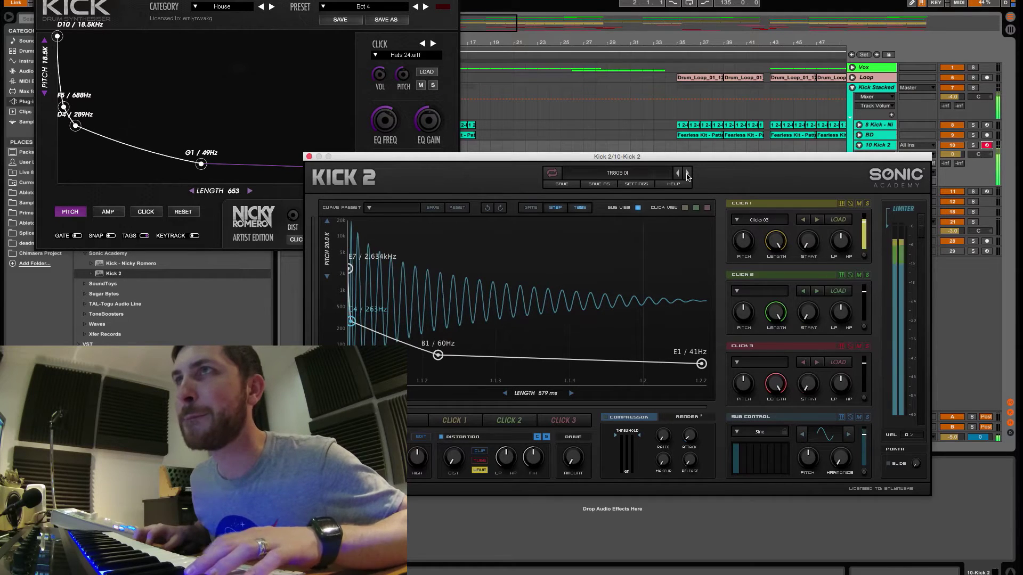
pyautogui.click(686, 174)
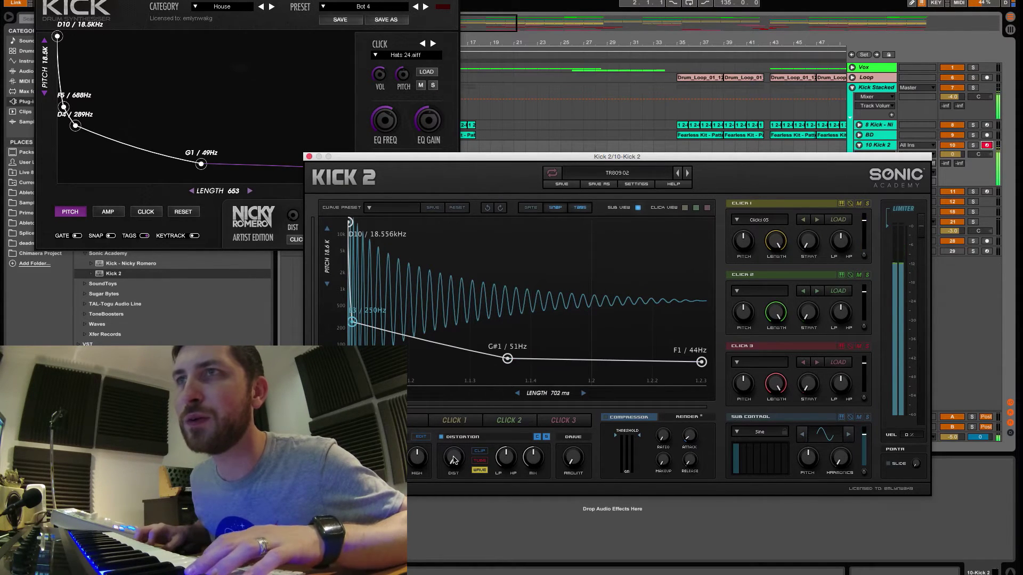
pyautogui.moveTo(451, 465); pyautogui.dragTo(453, 423)
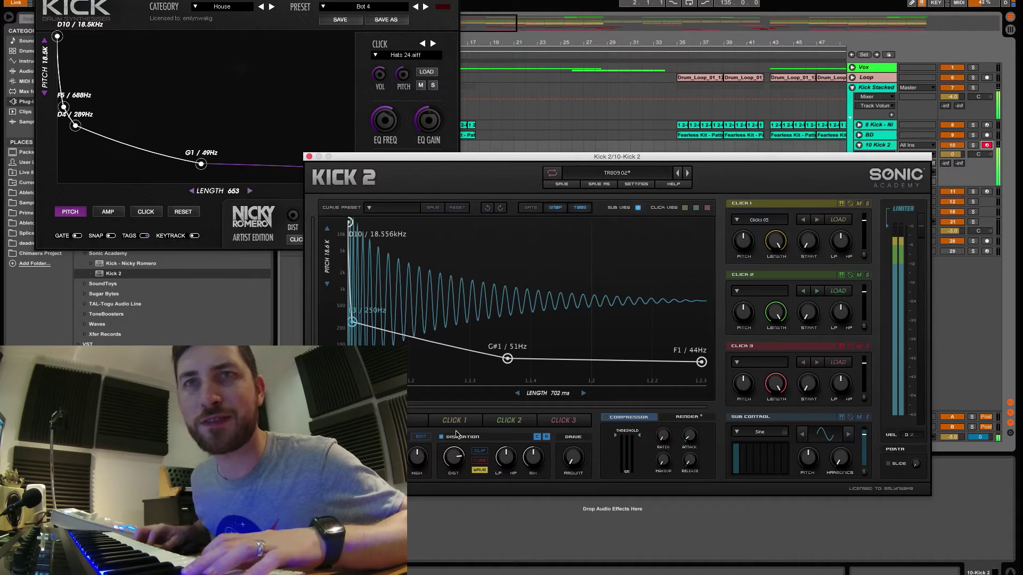
# Retune Kick 2's distortion mix and drive amount, settling the DIST amount around 35%
pyautogui.moveTo(455, 467)
pyautogui.mouseDown()
pyautogui.moveTo(456, 485)
pyautogui.moveTo(458, 453)
pyautogui.mouseUp()
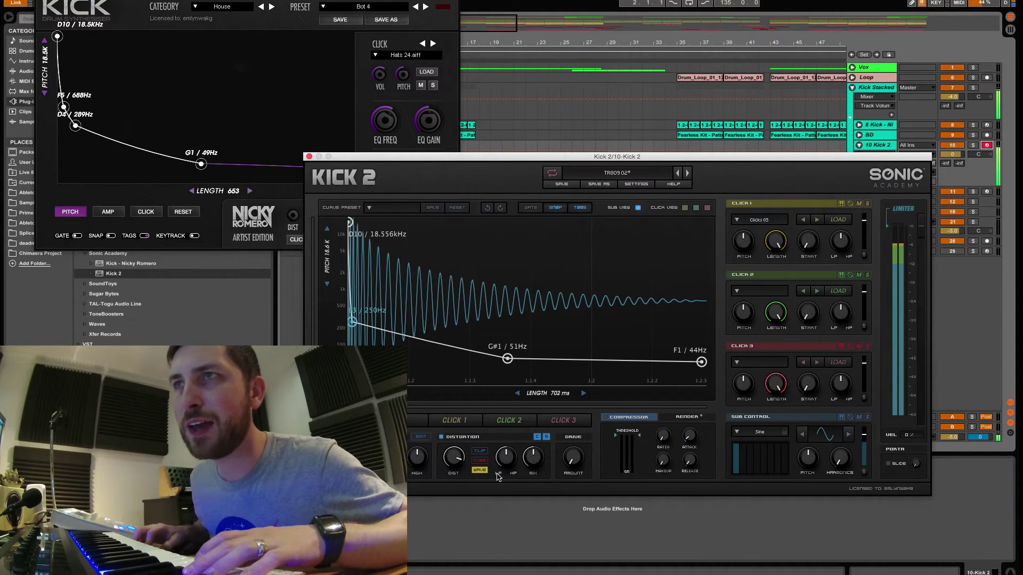
pyautogui.moveTo(507, 426); pyautogui.dragTo(515, 489)
pyautogui.moveTo(518, 525); pyautogui.dragTo(514, 461)
pyautogui.moveTo(451, 458); pyautogui.dragTo(475, 569)
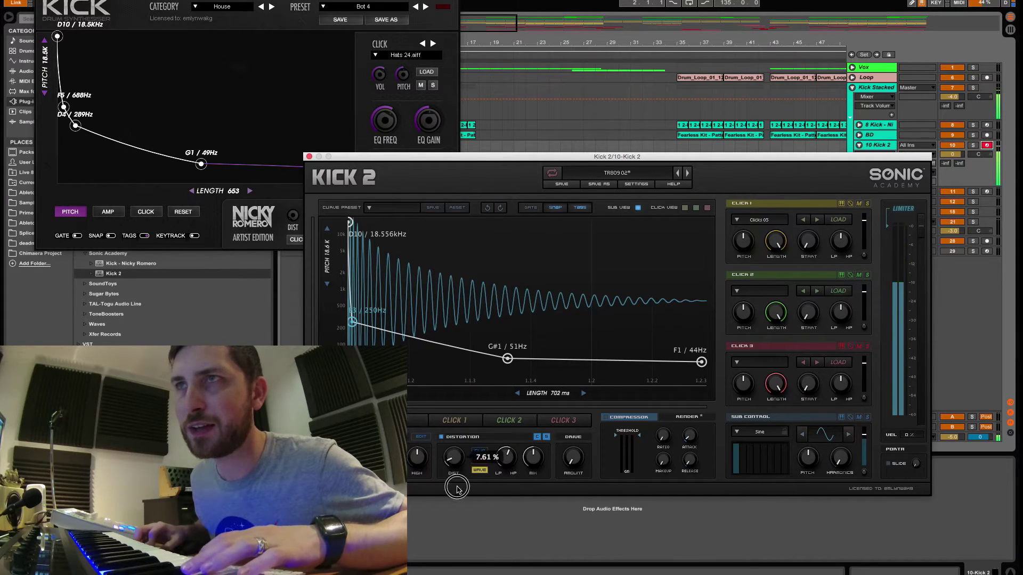
pyautogui.moveTo(572, 454); pyautogui.dragTo(565, 340)
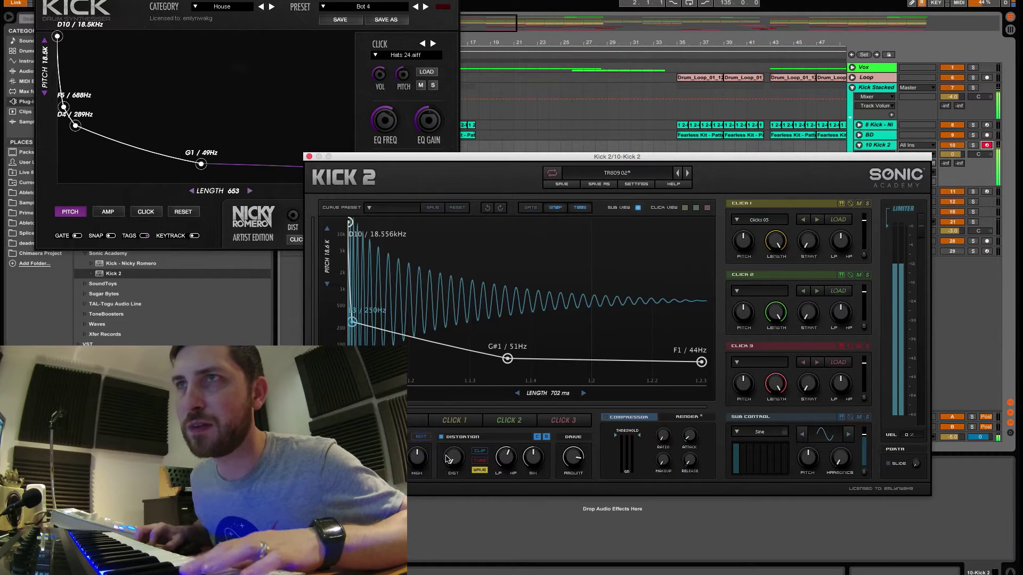
pyautogui.moveTo(453, 457); pyautogui.dragTo(452, 354)
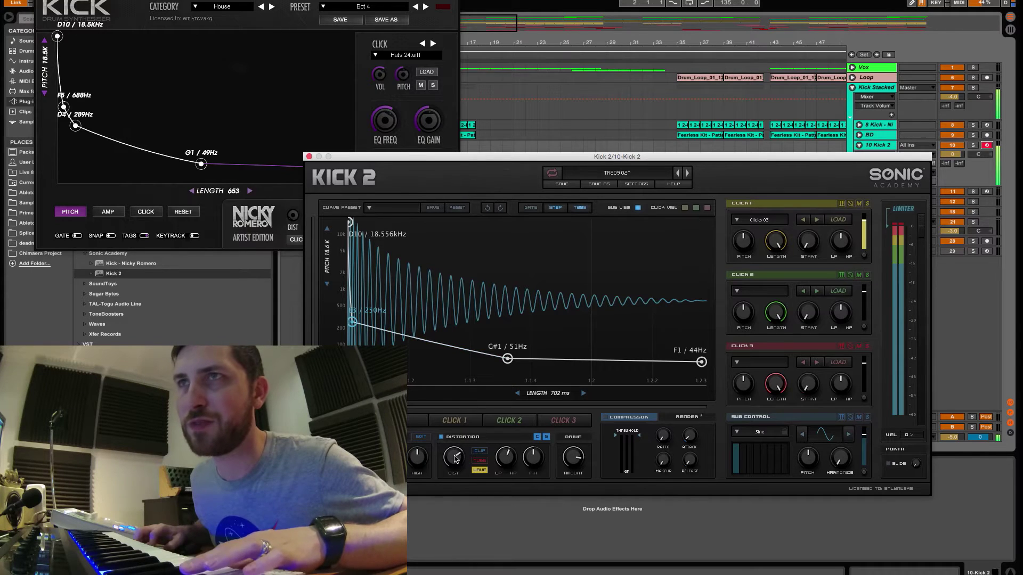
pyautogui.moveTo(453, 457); pyautogui.dragTo(543, 548)
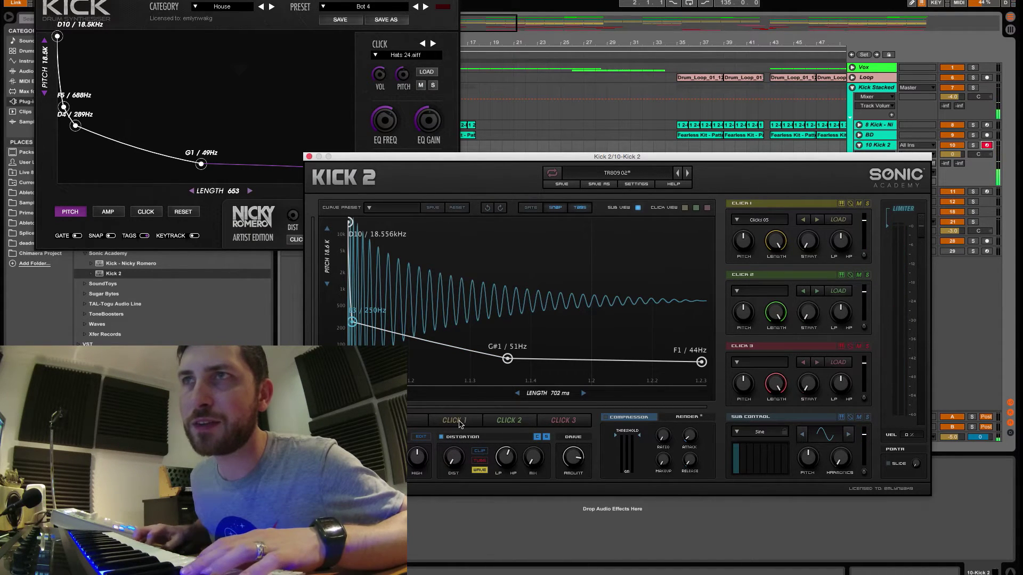
pyautogui.click(467, 422)
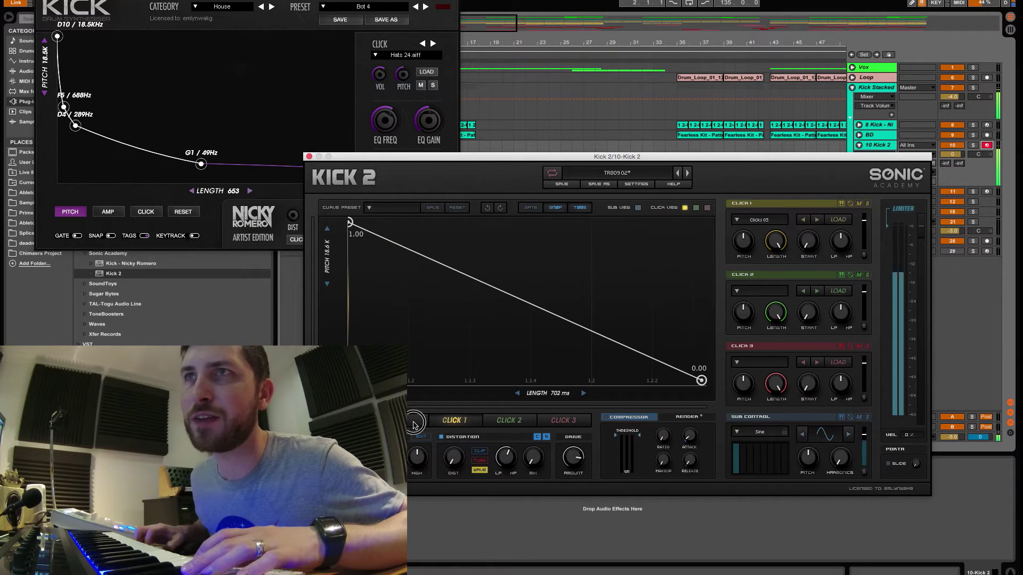
# Reshape Kick 2's amplitude envelope, moving points to 0.90, about 0.63 and about 0.77
pyautogui.click(414, 422)
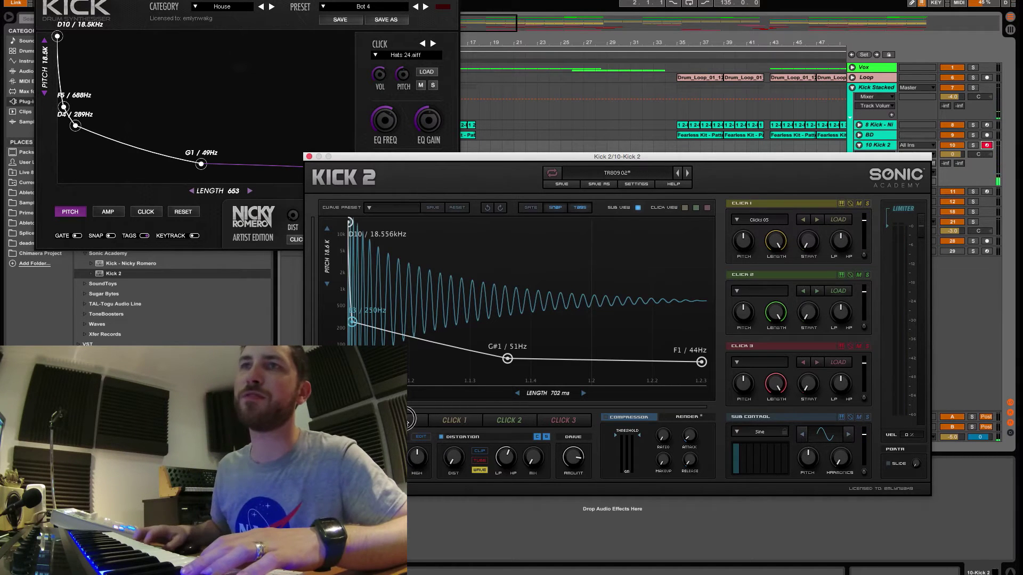
pyautogui.click(407, 421)
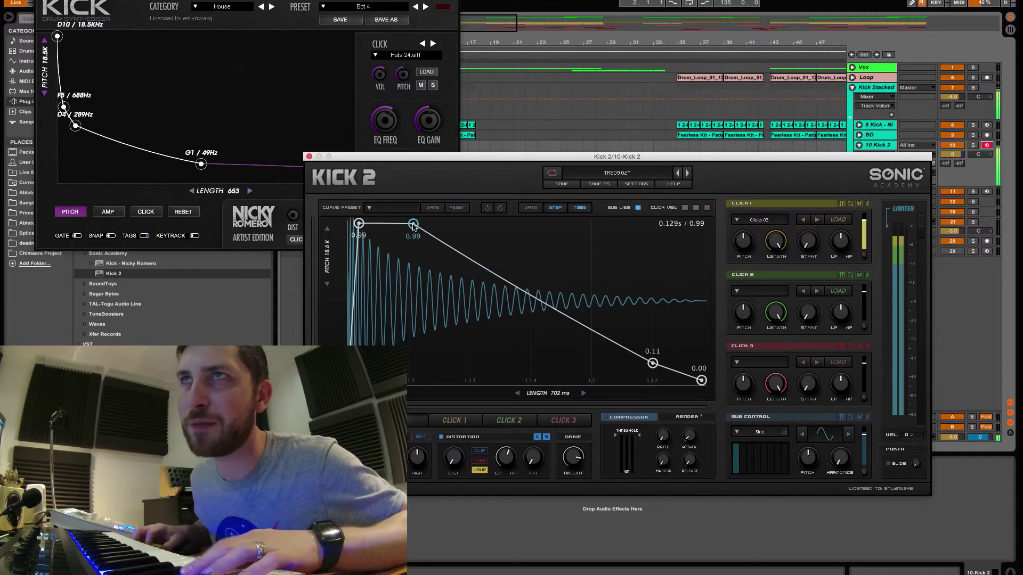
pyautogui.moveTo(414, 226); pyautogui.dragTo(510, 266)
pyautogui.moveTo(701, 380); pyautogui.dragTo(703, 288)
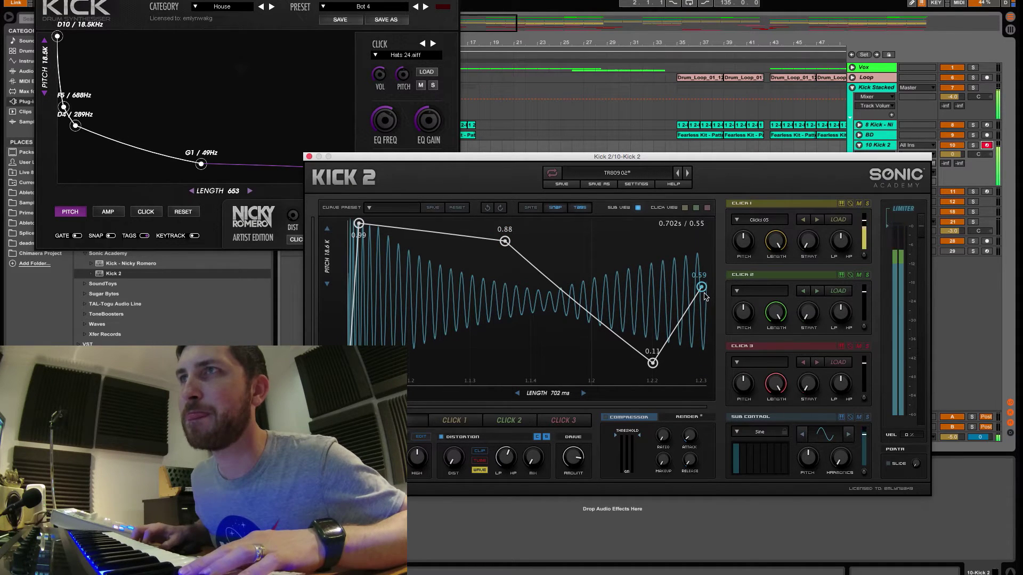
pyautogui.moveTo(652, 363); pyautogui.dragTo(666, 235)
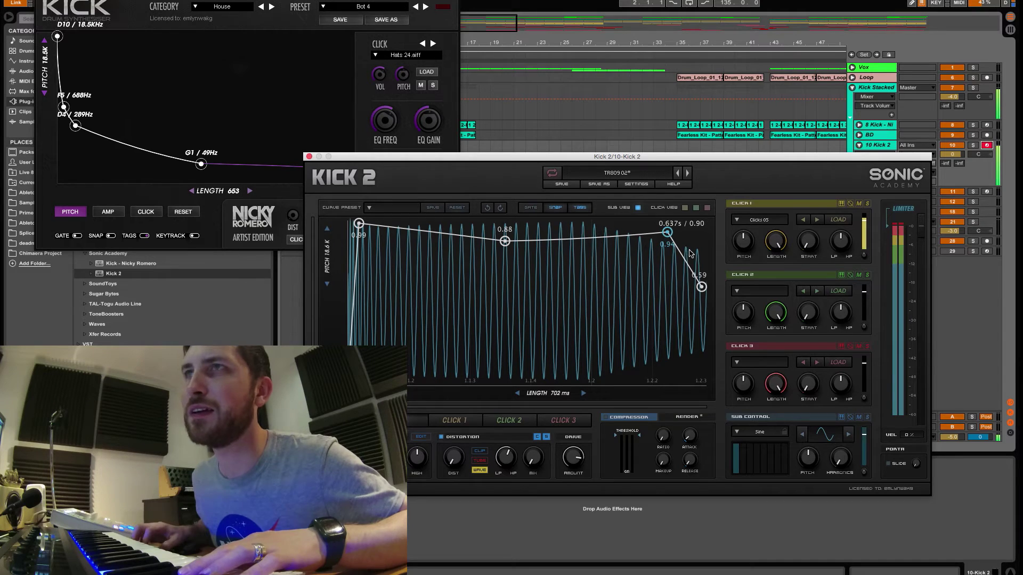
pyautogui.moveTo(702, 285); pyautogui.dragTo(712, 220)
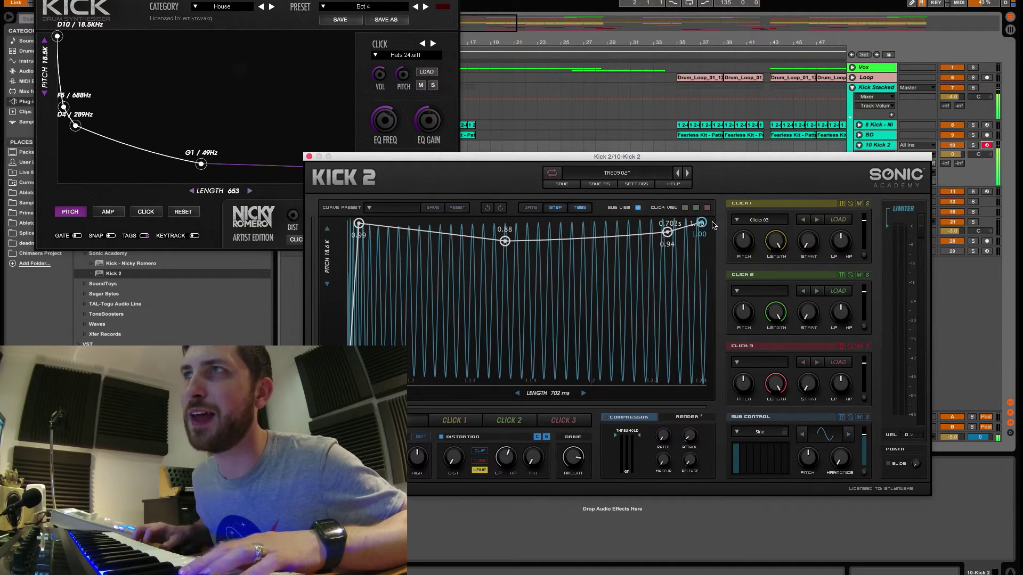
# Raise the first, middle and third amplitude envelope points to 1.00
pyautogui.moveTo(359, 223); pyautogui.dragTo(343, 224)
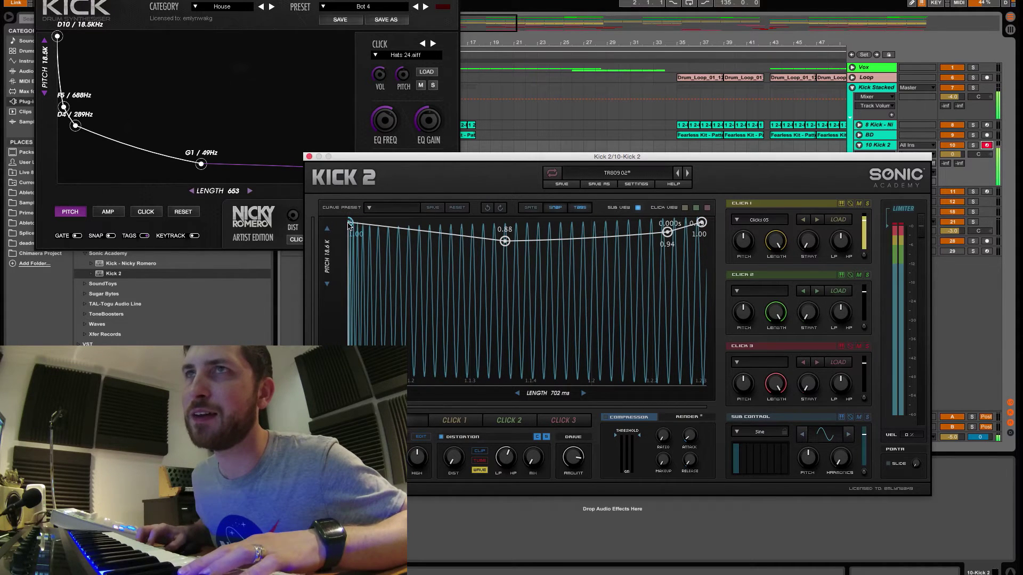
pyautogui.moveTo(504, 241); pyautogui.dragTo(502, 205)
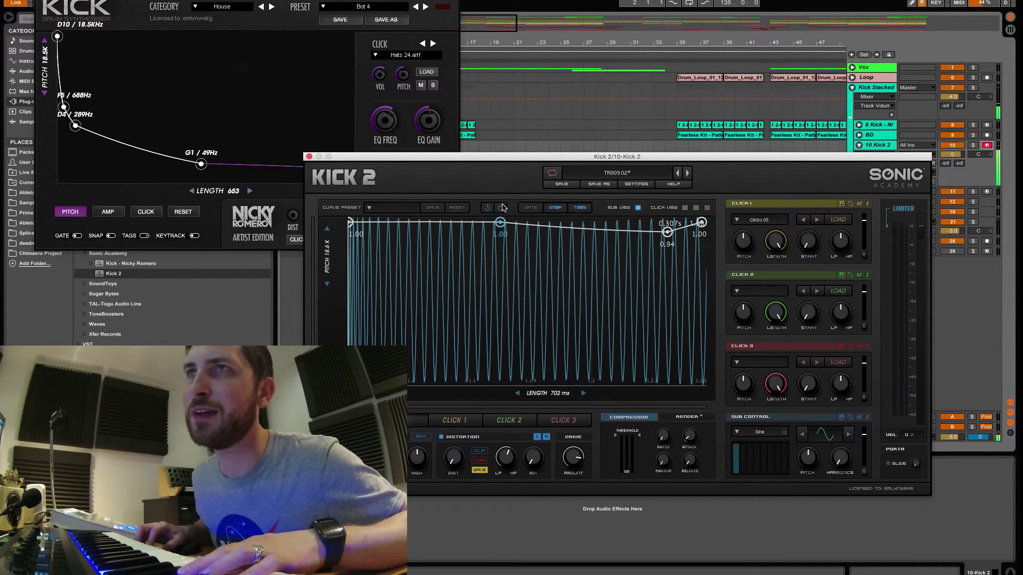
pyautogui.moveTo(666, 232); pyautogui.dragTo(663, 199)
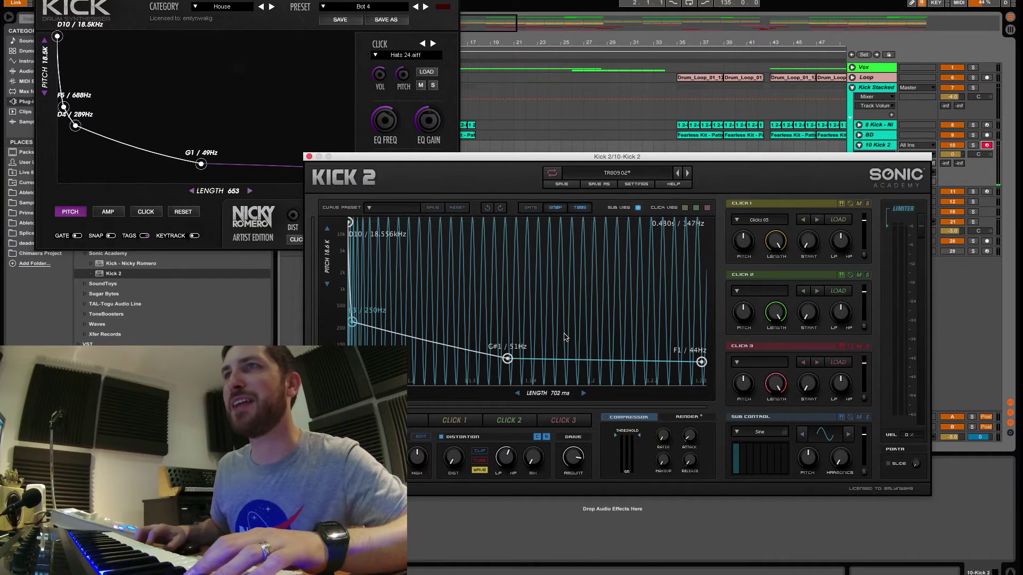
pyautogui.click(622, 183)
# Load Kick 2's Bass House 01 preset, then step through Bass House 02 to Bass House 03
pyautogui.click(591, 173)
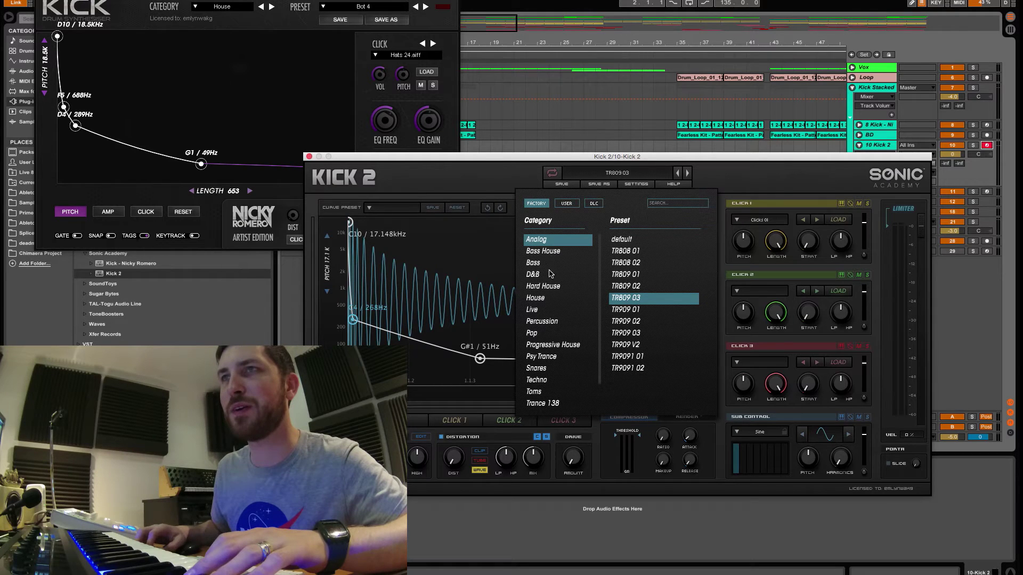
pyautogui.scroll(-3, 552, 277)
pyautogui.scroll(3, 556, 288)
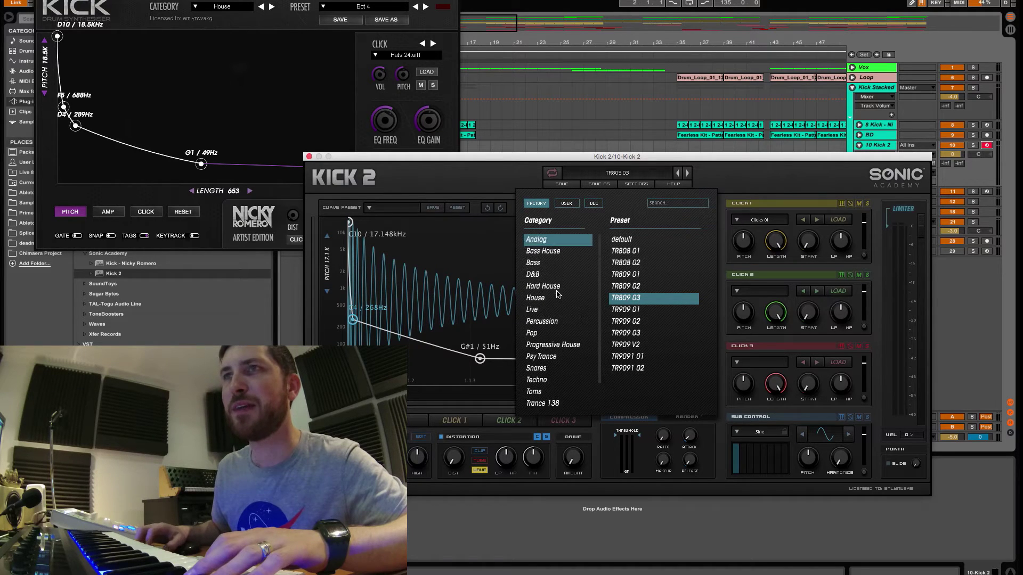
pyautogui.click(560, 253)
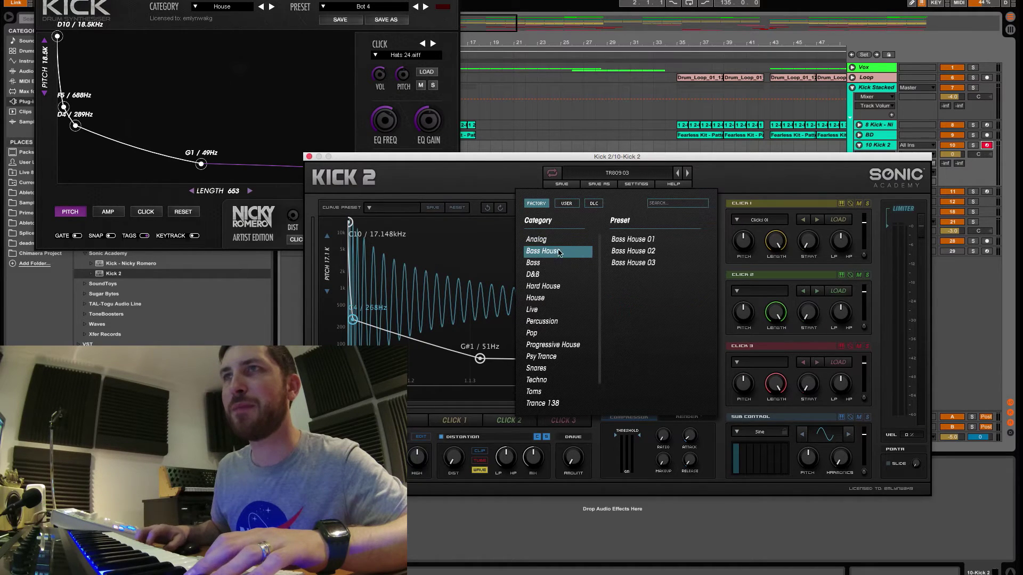
pyautogui.click(632, 240)
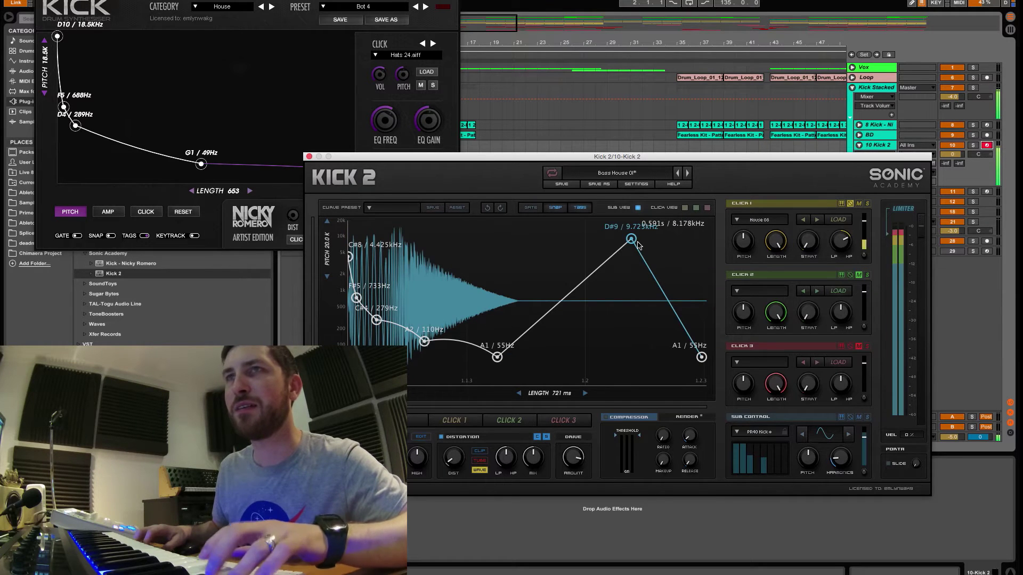
pyautogui.click(687, 173)
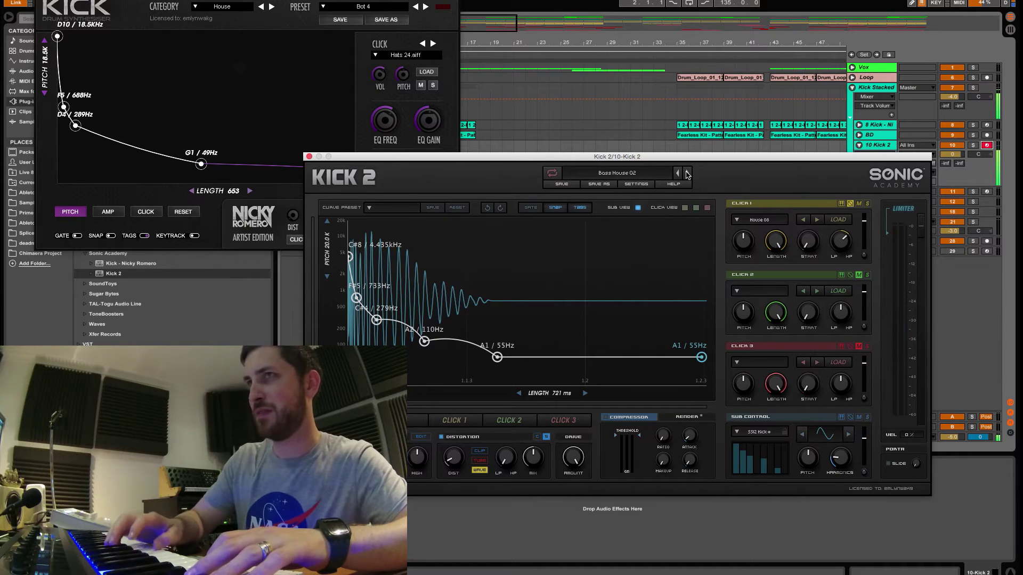
pyautogui.click(687, 173)
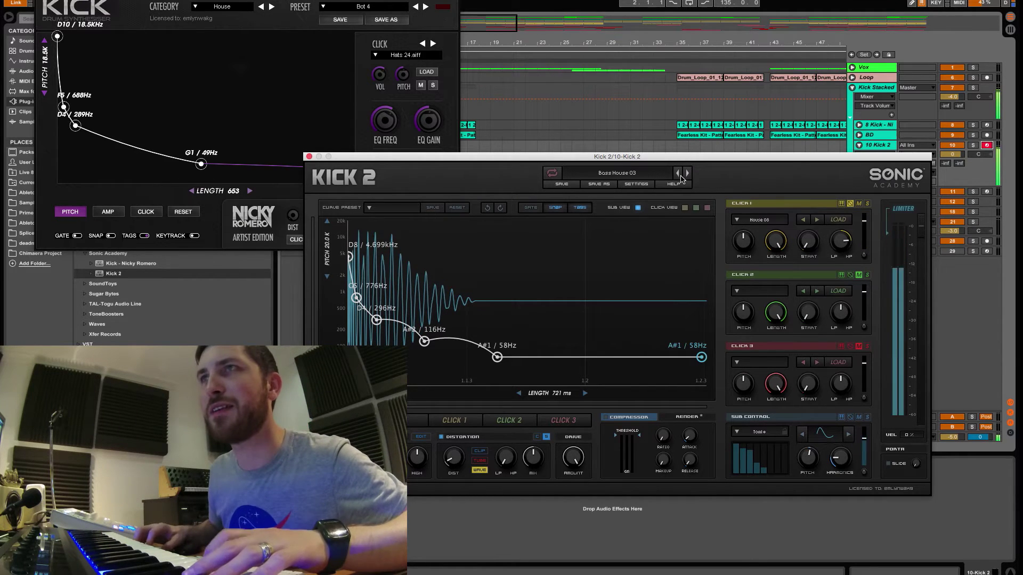
pyautogui.moveTo(613, 159); pyautogui.dragTo(594, 154)
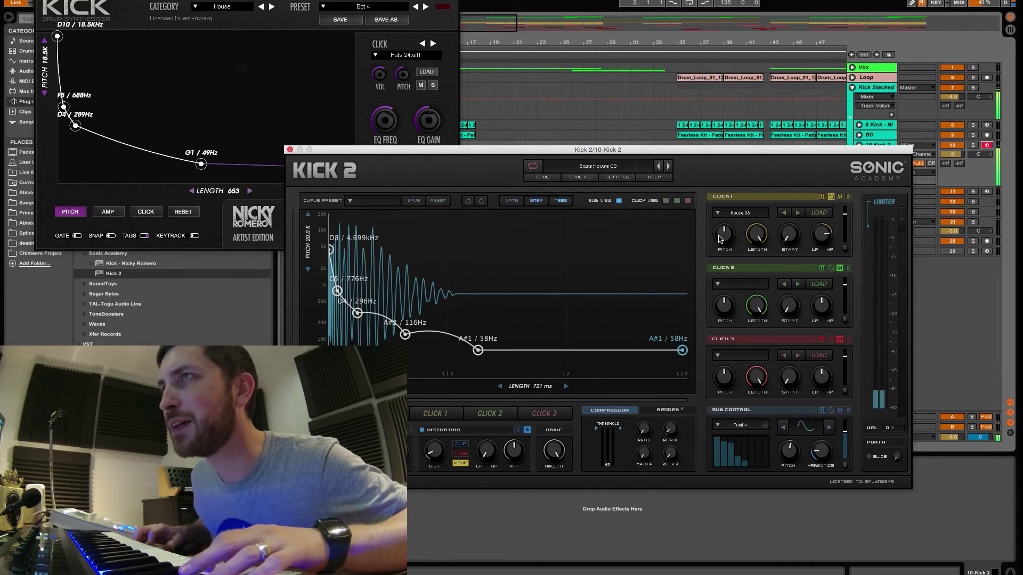
# Raise Click 1's pitch and load Clicks 02 into Kick 2's second click layer
pyautogui.moveTo(722, 239)
pyautogui.mouseDown()
pyautogui.moveTo(720, 175)
pyautogui.moveTo(724, 290)
pyautogui.moveTo(724, 245)
pyautogui.mouseUp()
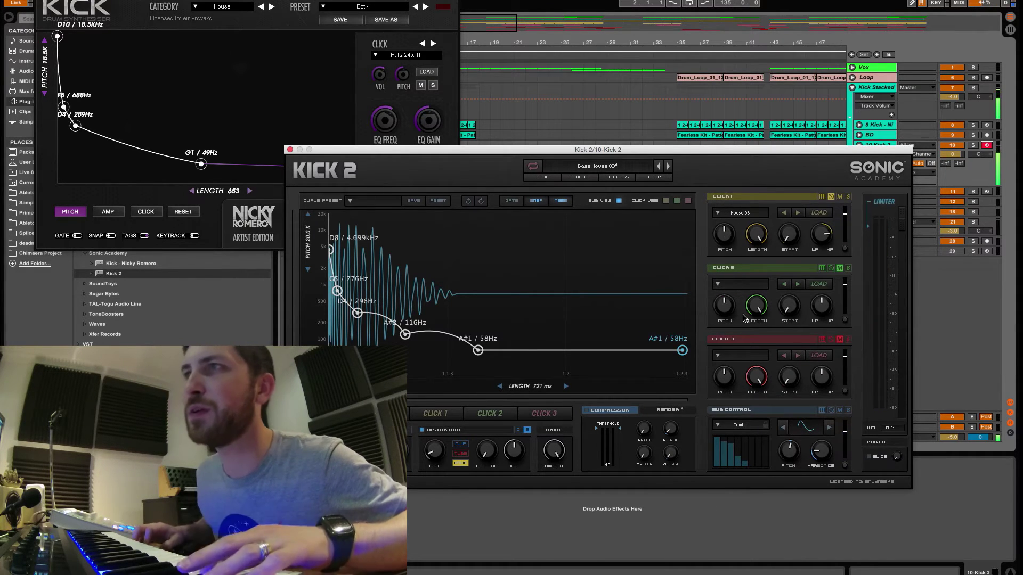
pyautogui.click(724, 290)
pyautogui.click(699, 339)
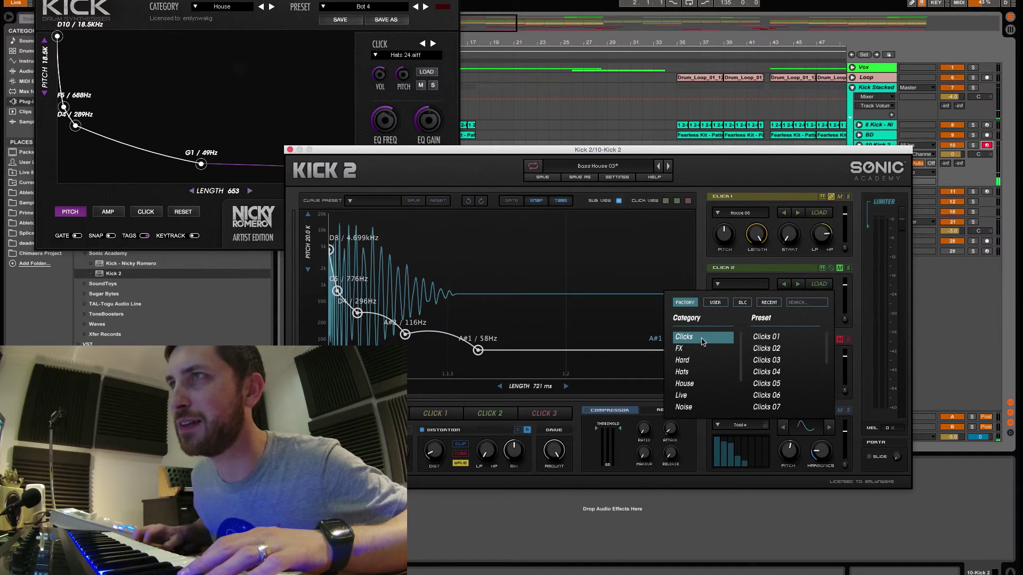
pyautogui.click(765, 349)
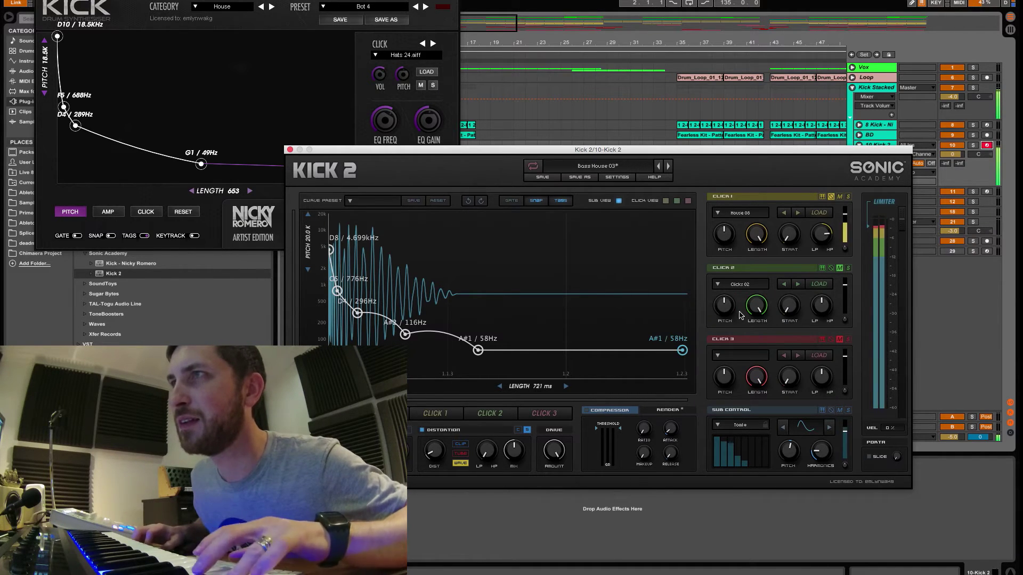
# Lengthen the second click, set its pitch to 1.00, and raise the sub pitch to 10.00
pyautogui.moveTo(756, 311); pyautogui.dragTo(781, 351)
pyautogui.moveTo(723, 306); pyautogui.dragTo(719, 346)
pyautogui.click(497, 414)
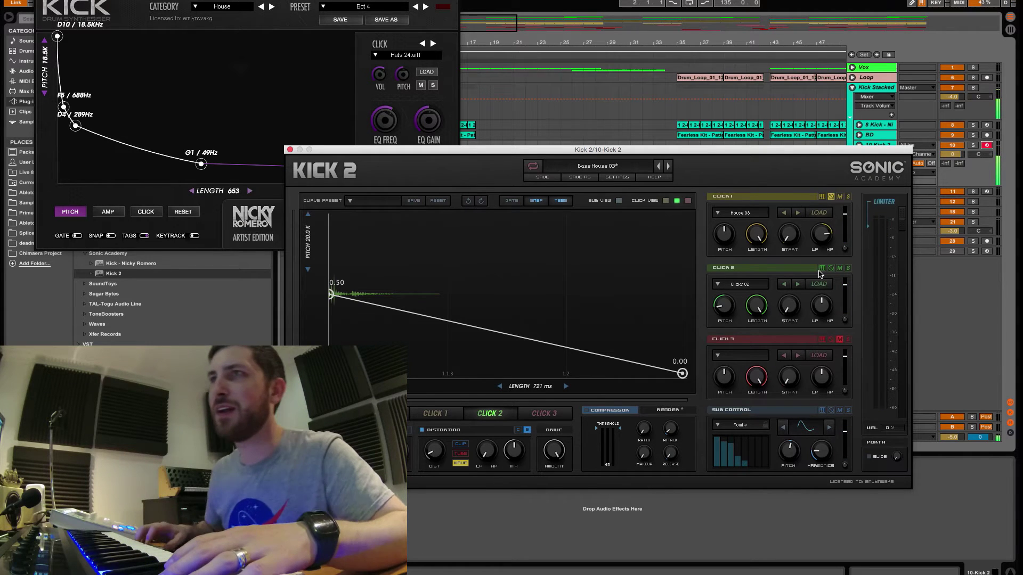
pyautogui.moveTo(722, 298); pyautogui.dragTo(725, 243)
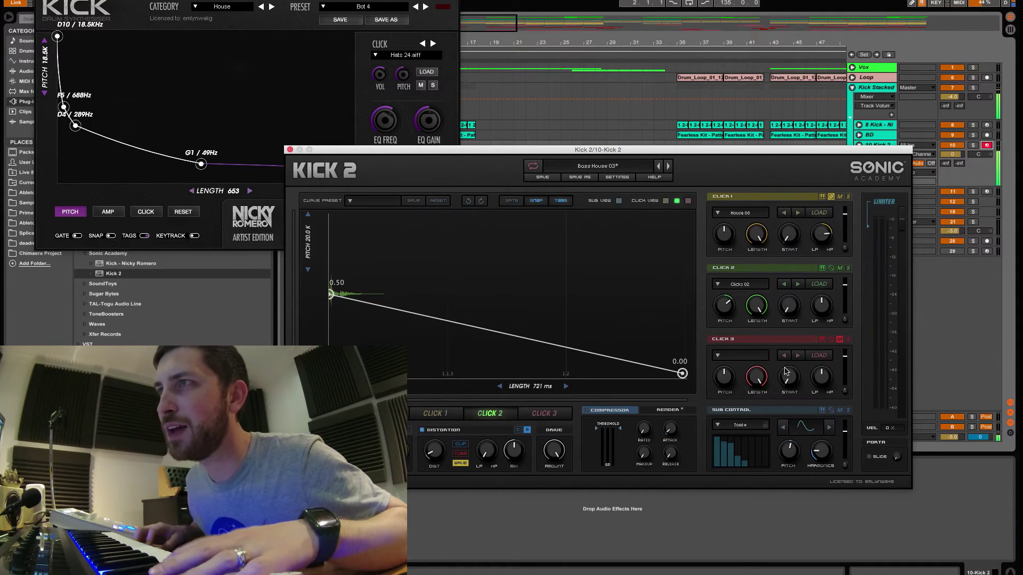
pyautogui.moveTo(788, 450)
pyautogui.mouseDown()
pyautogui.moveTo(788, 395)
pyautogui.moveTo(782, 494)
pyautogui.moveTo(784, 439)
pyautogui.mouseUp()
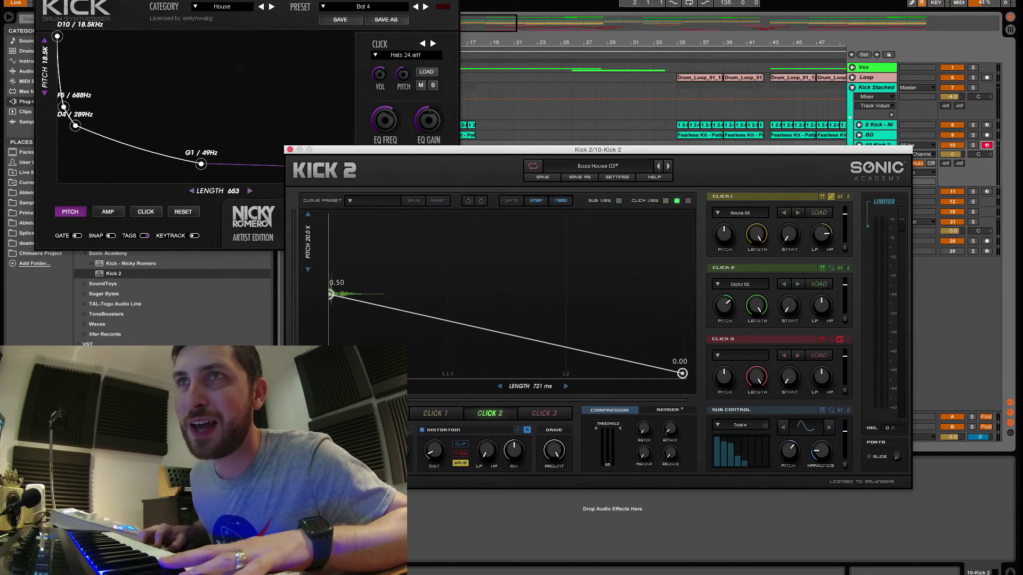
pyautogui.click(618, 200)
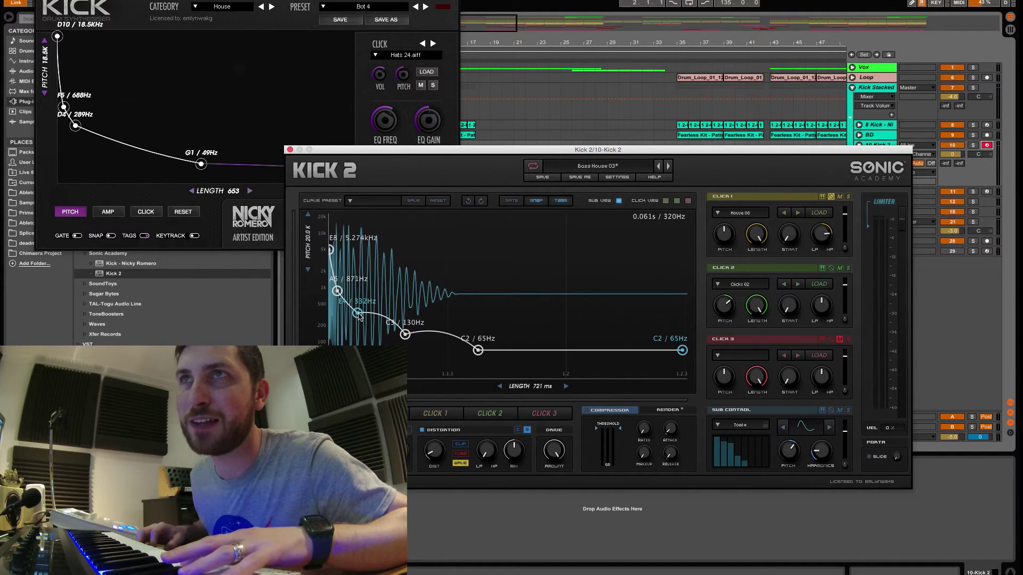
# Push a sub pitch-curve node up to E6, then drop the first amplitude node to 0.47
pyautogui.moveTo(357, 319); pyautogui.dragTo(354, 341)
pyautogui.click(307, 269)
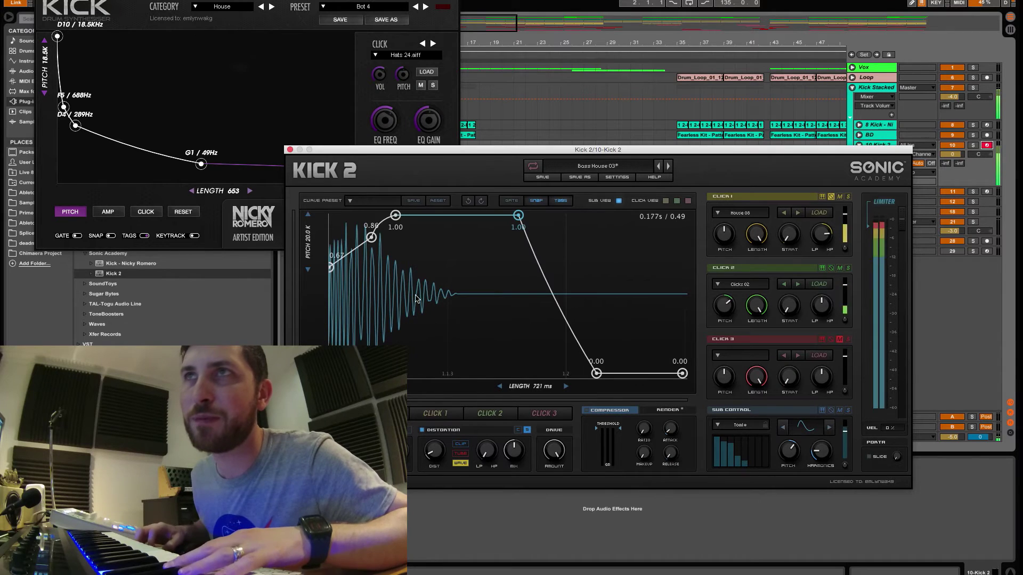
pyautogui.moveTo(330, 267); pyautogui.dragTo(330, 299)
pyautogui.moveTo(371, 237); pyautogui.dragTo(501, 243)
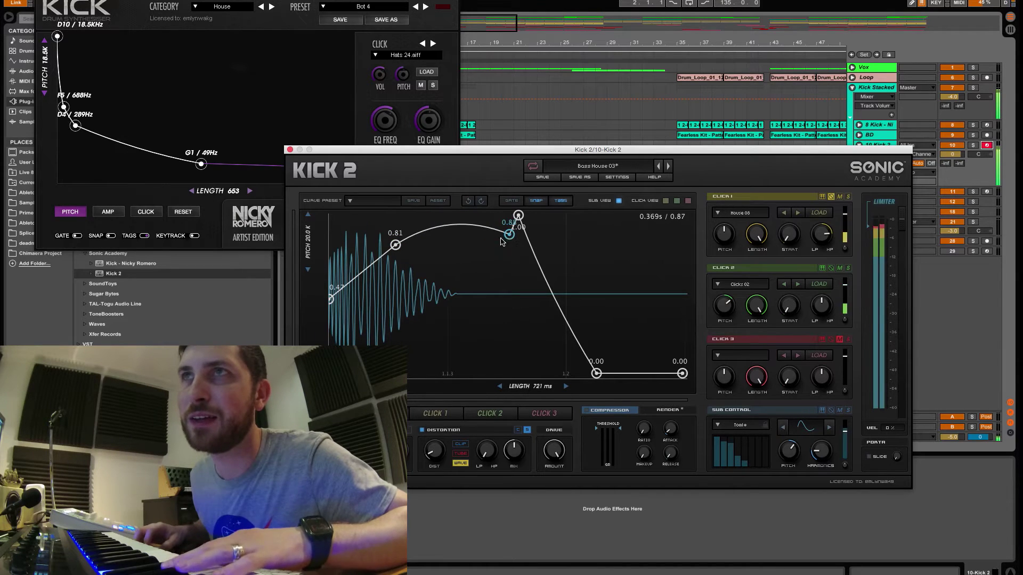
pyautogui.click(525, 431)
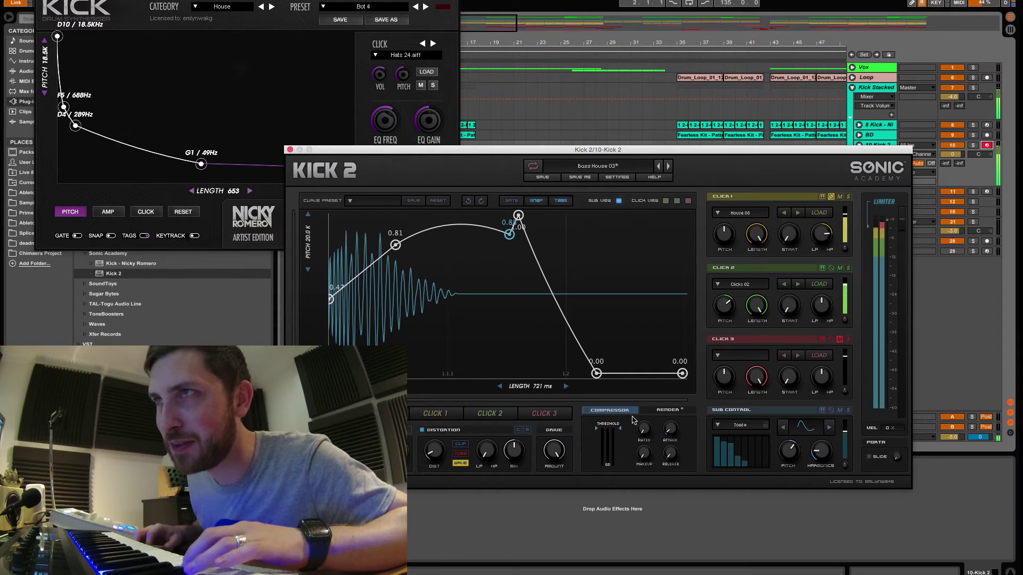
# Set Kick 2's compressor makeup to 14.08 dB, attack near 1408 ms, threshold near -18.54 dB
pyautogui.moveTo(597, 429); pyautogui.dragTo(598, 431)
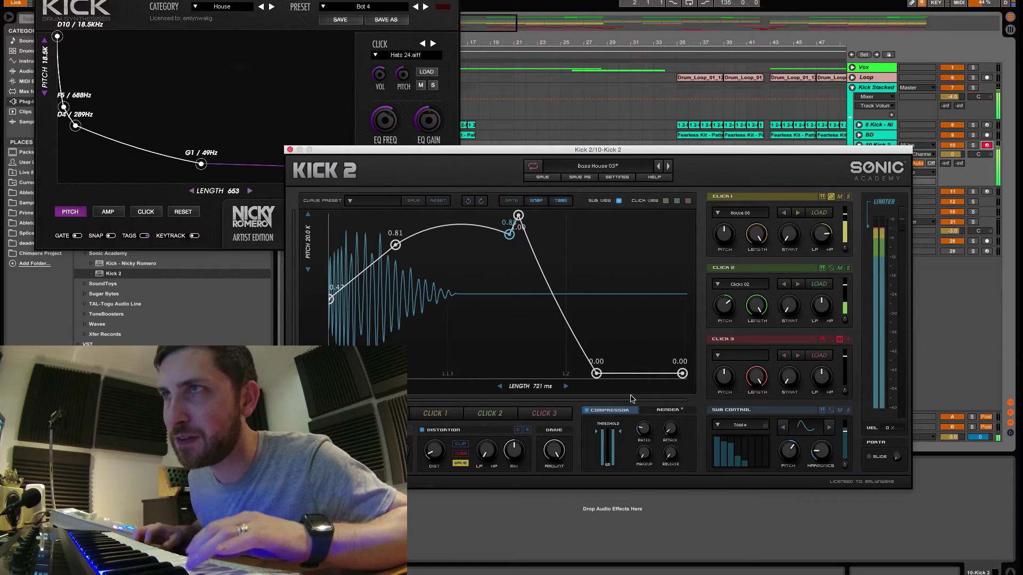
pyautogui.moveTo(644, 452); pyautogui.dragTo(621, 360)
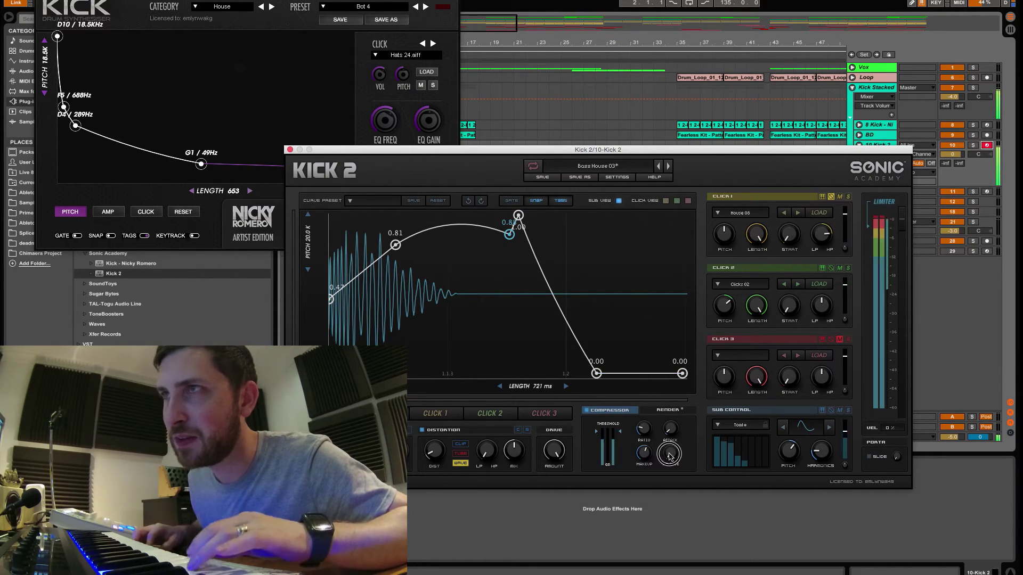
pyautogui.click(667, 428)
pyautogui.moveTo(666, 428); pyautogui.dragTo(669, 410)
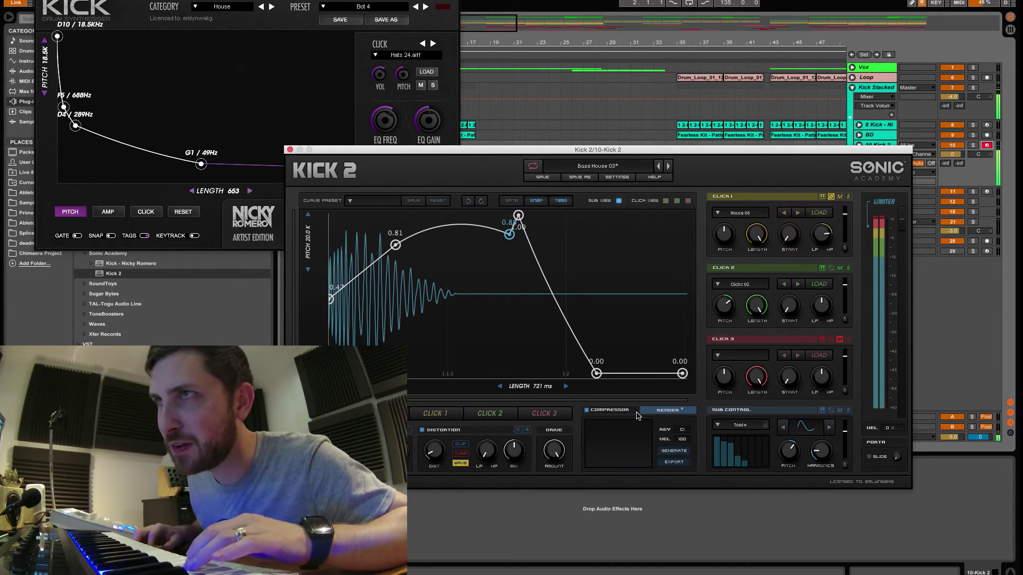
pyautogui.moveTo(598, 438)
pyautogui.mouseDown()
pyautogui.moveTo(597, 464)
pyautogui.moveTo(601, 449)
pyautogui.mouseUp()
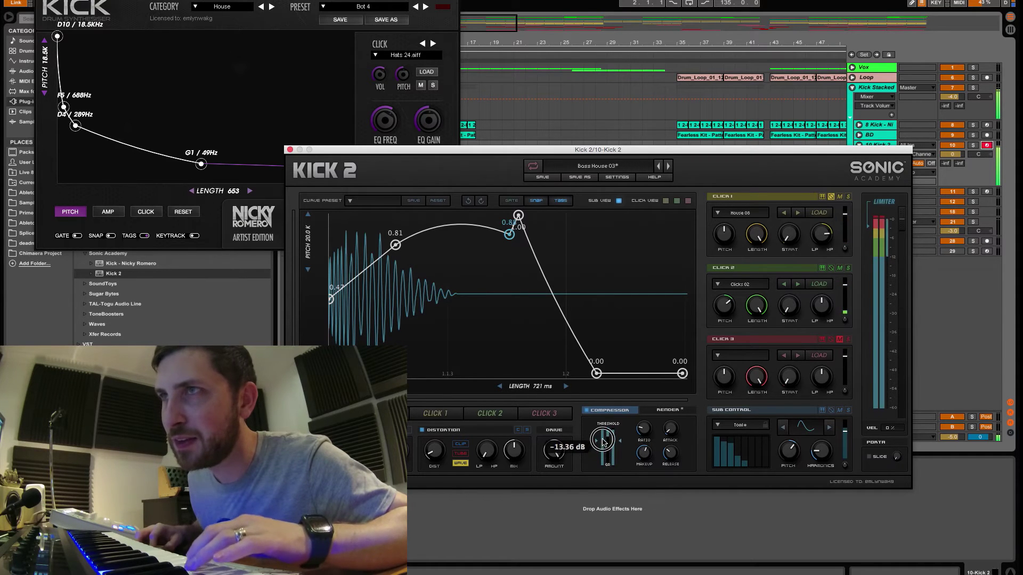
pyautogui.moveTo(603, 449); pyautogui.dragTo(605, 449)
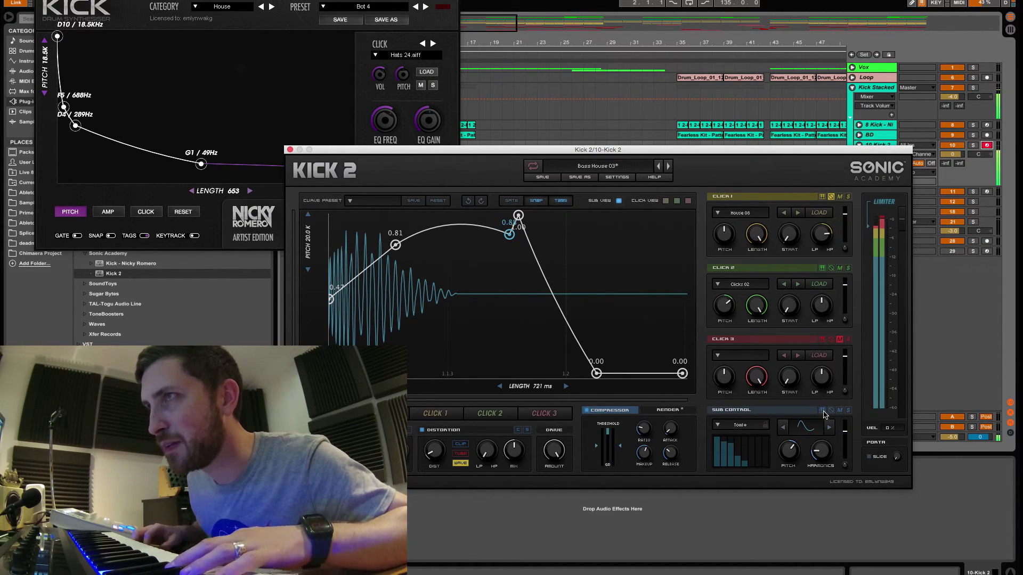
# Raise the sub pitch to 11.00 and cycle sub sounds (Saw, Sine, PR40 Kick, SteelDrum) until Tom
pyautogui.moveTo(792, 453)
pyautogui.mouseDown()
pyautogui.moveTo(791, 394)
pyautogui.moveTo(788, 487)
pyautogui.moveTo(798, 436)
pyautogui.mouseUp()
pyautogui.click(829, 427)
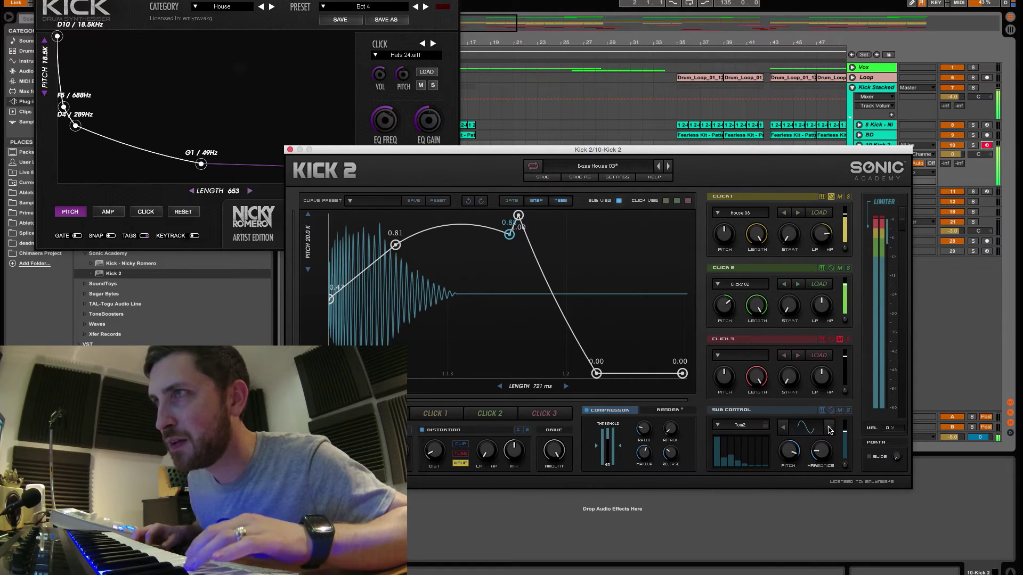
pyautogui.click(829, 427)
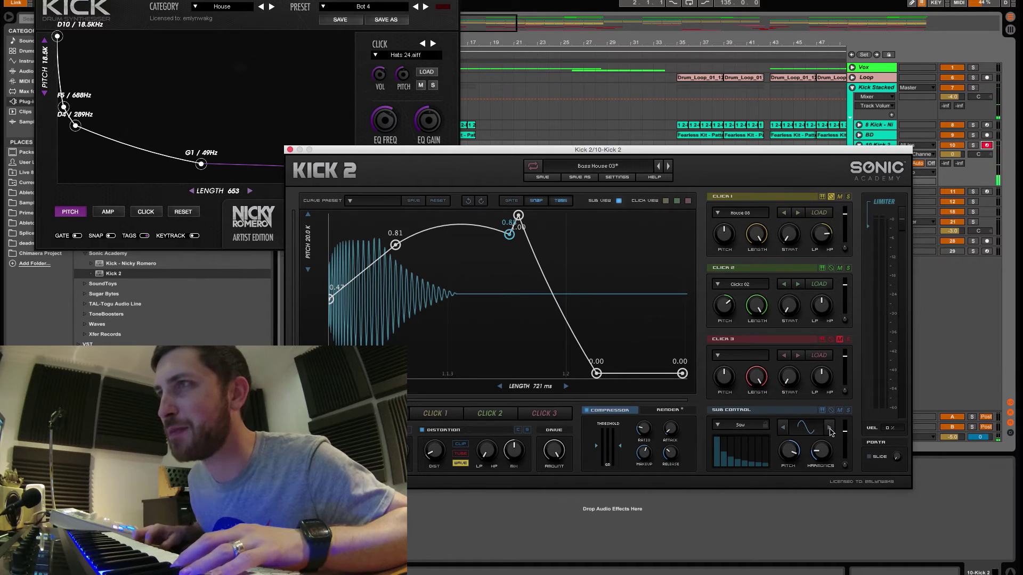
pyautogui.click(829, 428)
pyautogui.click(830, 428)
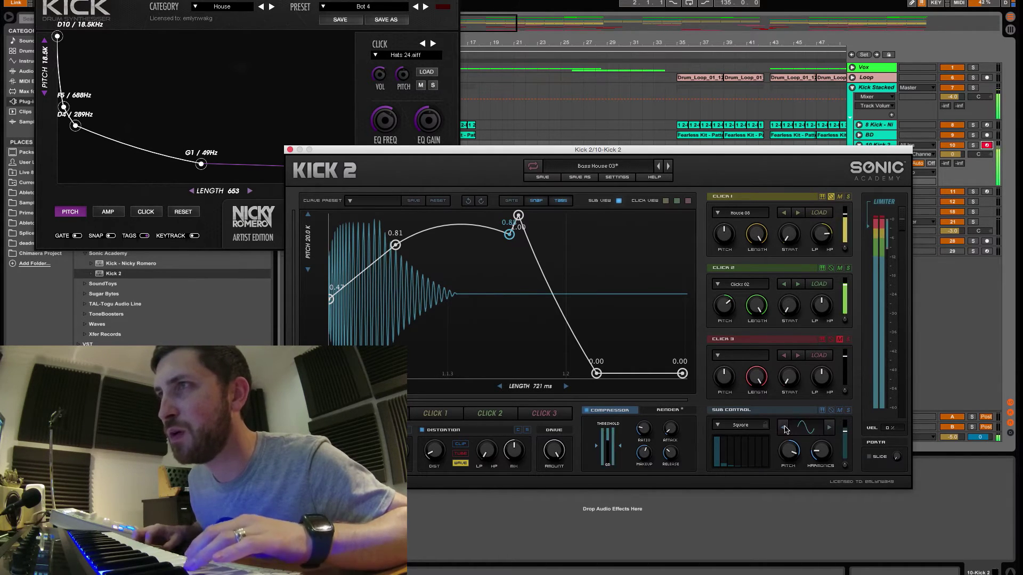
pyautogui.click(829, 428)
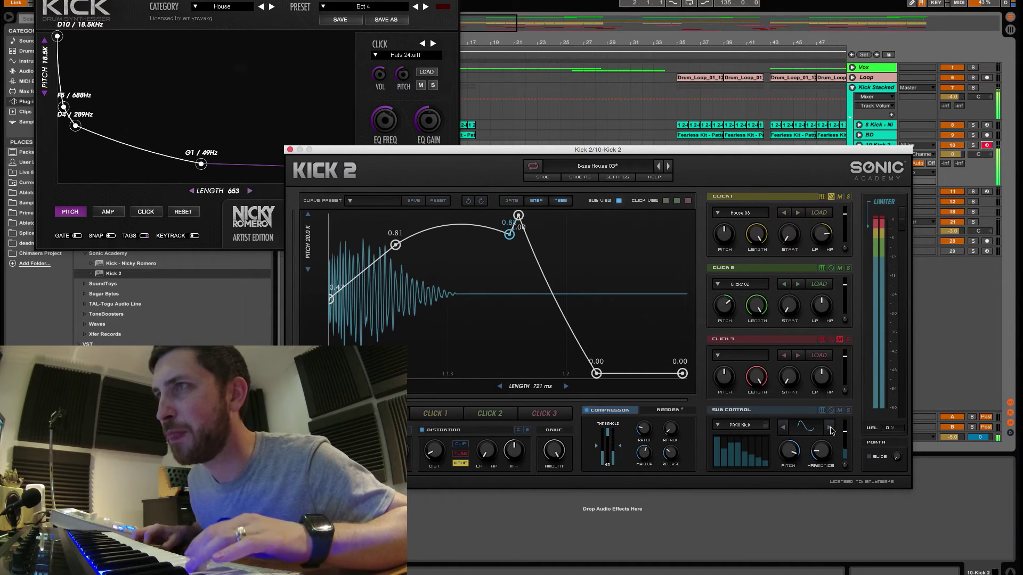
pyautogui.click(785, 429)
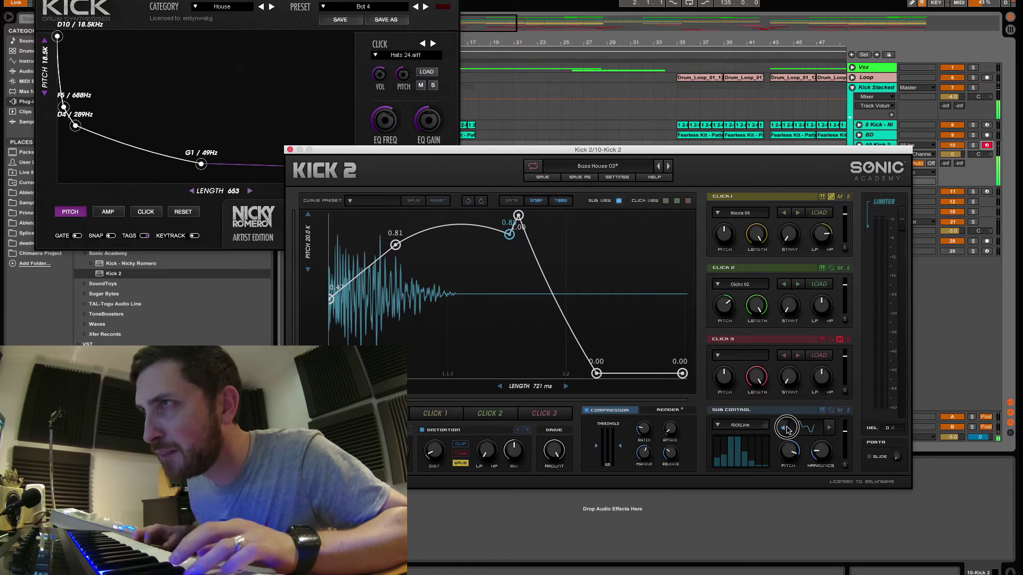
pyautogui.click(829, 428)
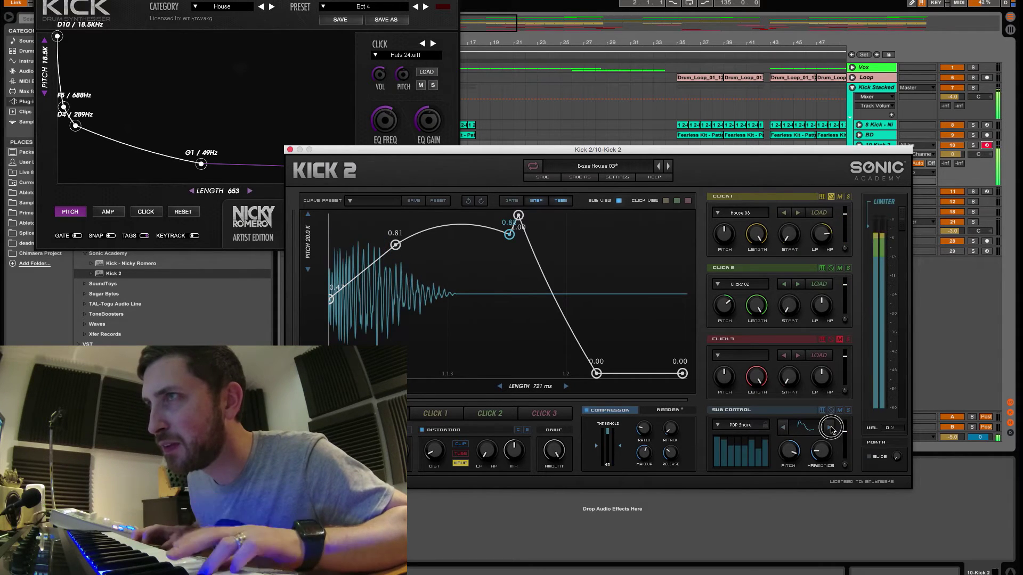
pyautogui.click(830, 428)
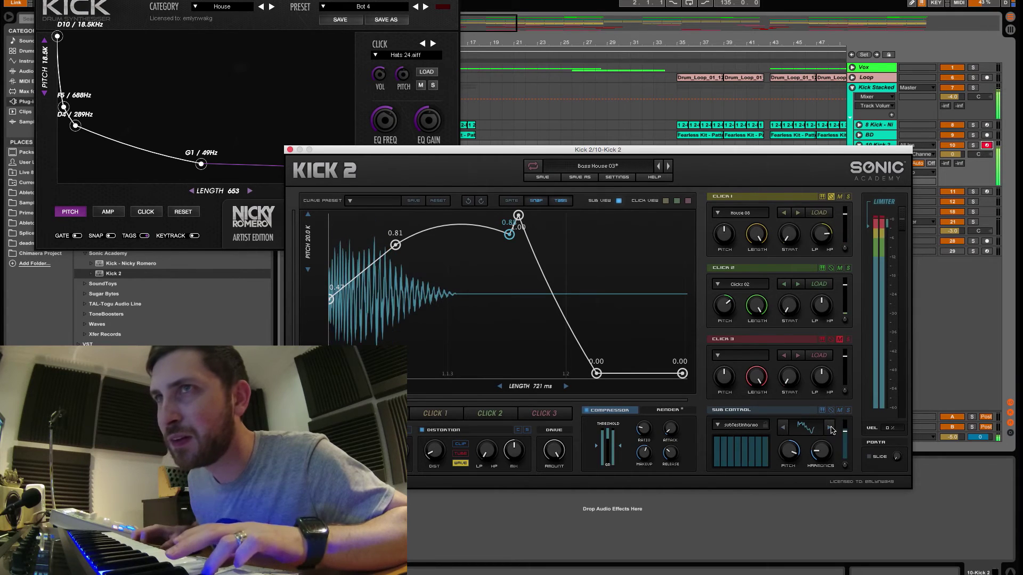
pyautogui.click(830, 428)
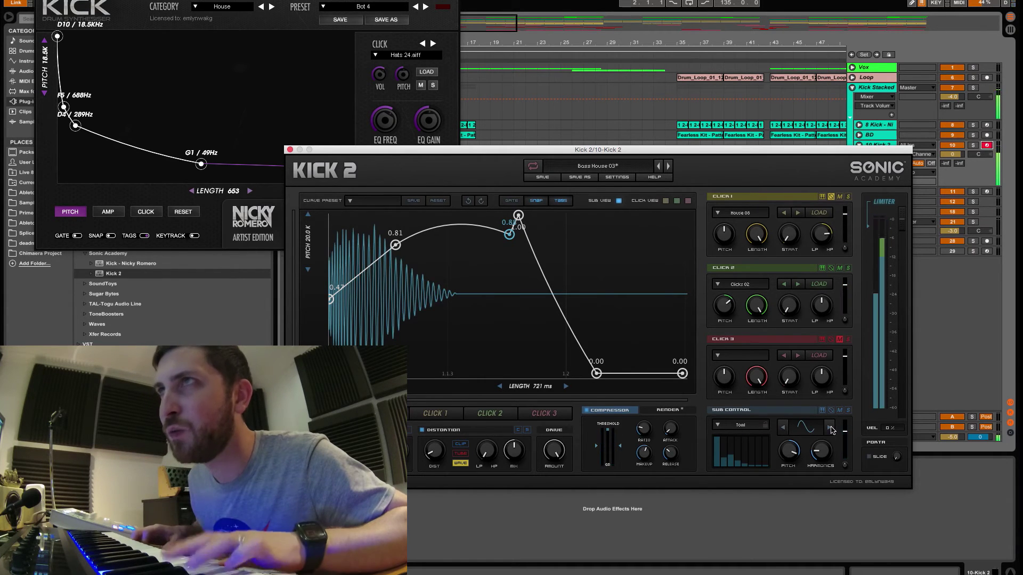
# Load the Hard House Damage Control preset and pull the limiter down to about -18 dB
pyautogui.click(603, 168)
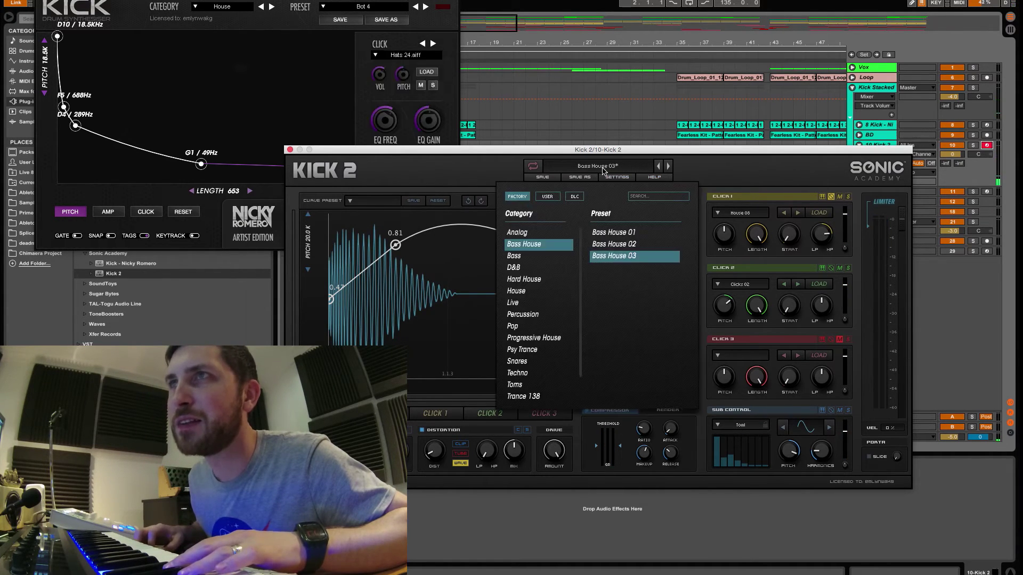
pyautogui.click(534, 284)
pyautogui.click(637, 234)
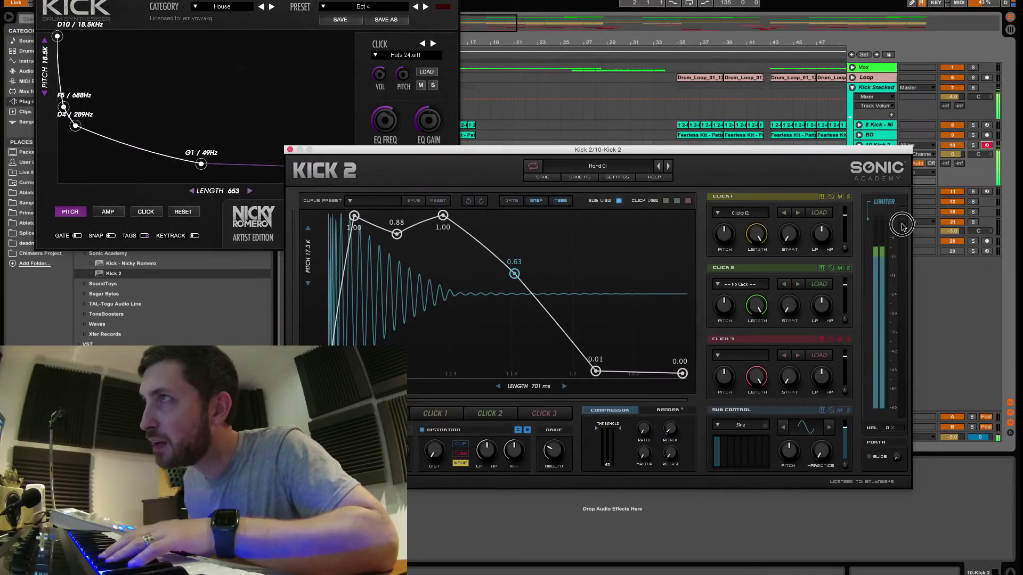
pyautogui.moveTo(902, 227); pyautogui.dragTo(873, 372)
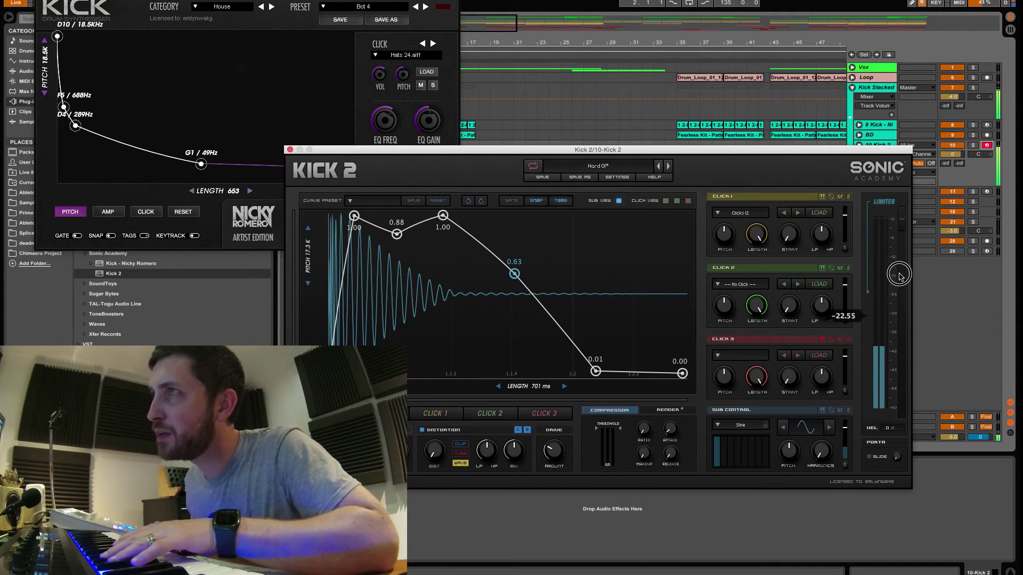
# Return Kick 2's limiter to about 0 dB and set velocity sensitivity to 0 %
pyautogui.moveTo(899, 275); pyautogui.dragTo(896, 211)
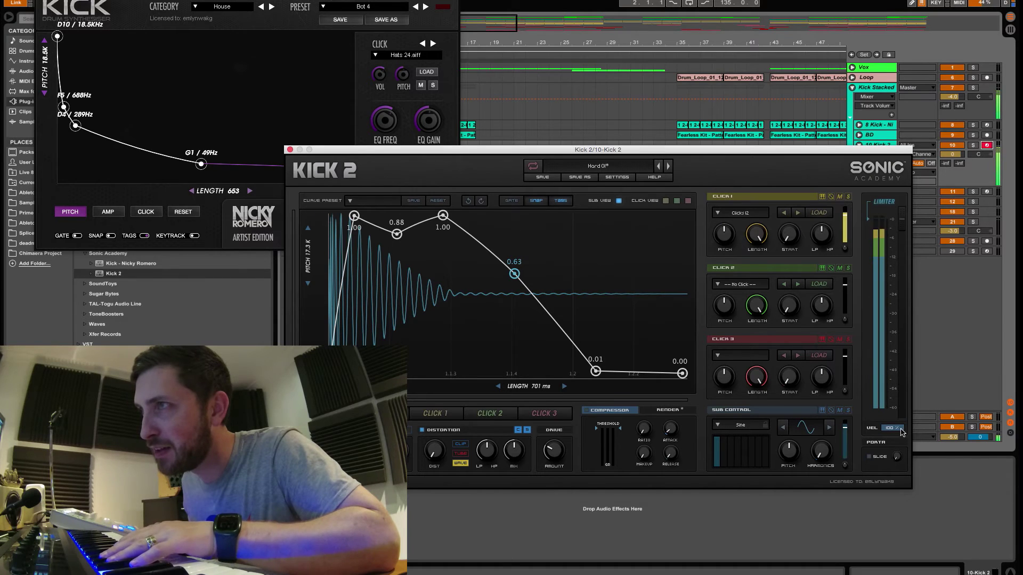
pyautogui.moveTo(902, 432); pyautogui.dragTo(900, 479)
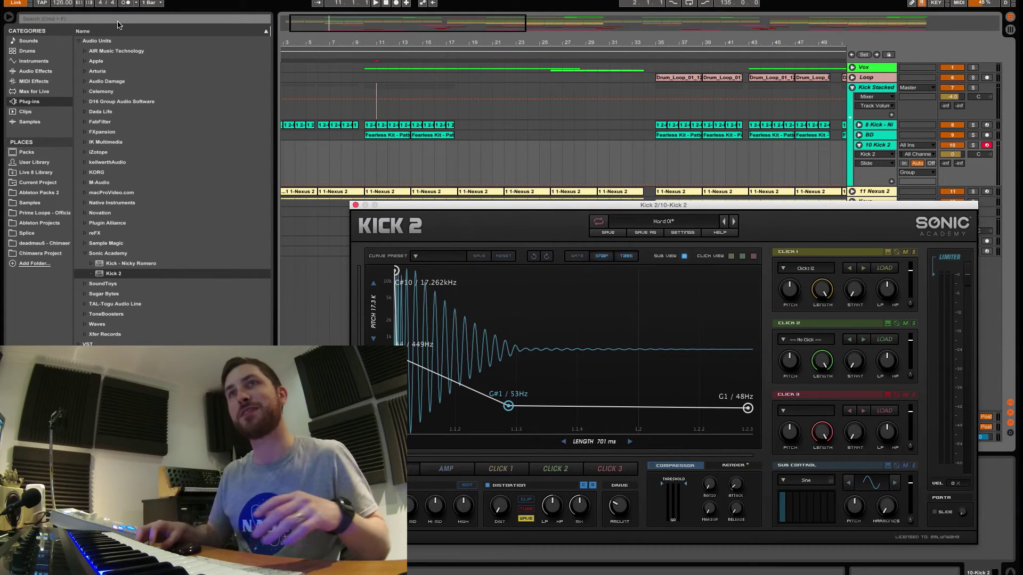
# Copy the 8 Kick track's clips down onto the 10 Kick 2 track
pyautogui.moveTo(467, 206); pyautogui.dragTo(462, 246)
pyautogui.click(859, 126)
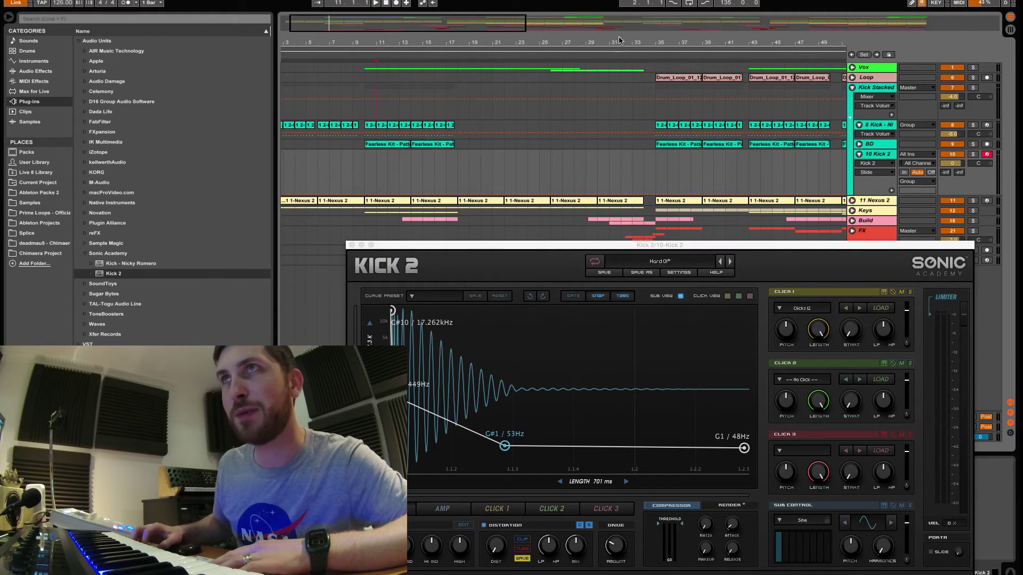
pyautogui.doubleClick(589, 32)
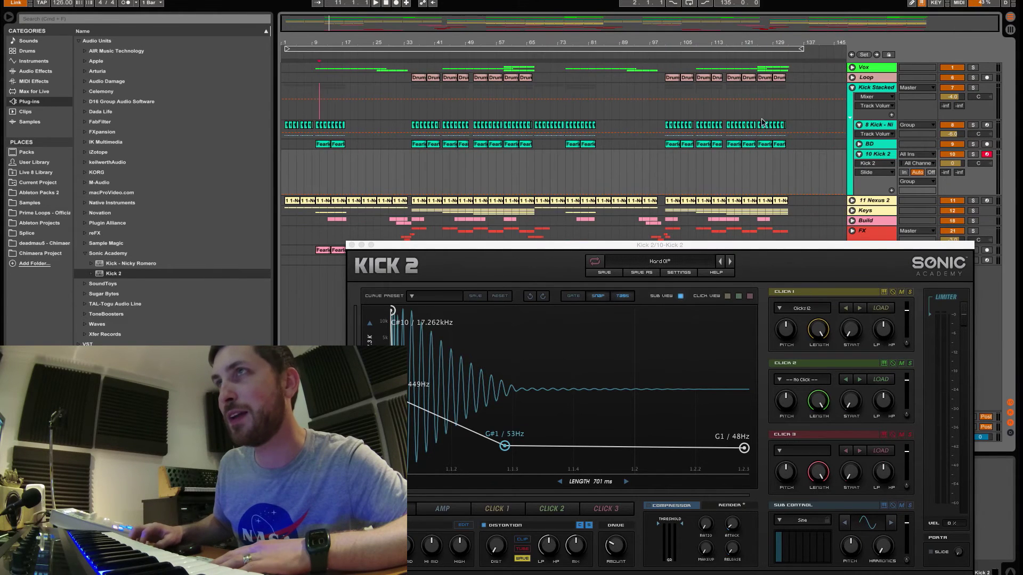
pyautogui.moveTo(764, 129); pyautogui.dragTo(290, 133)
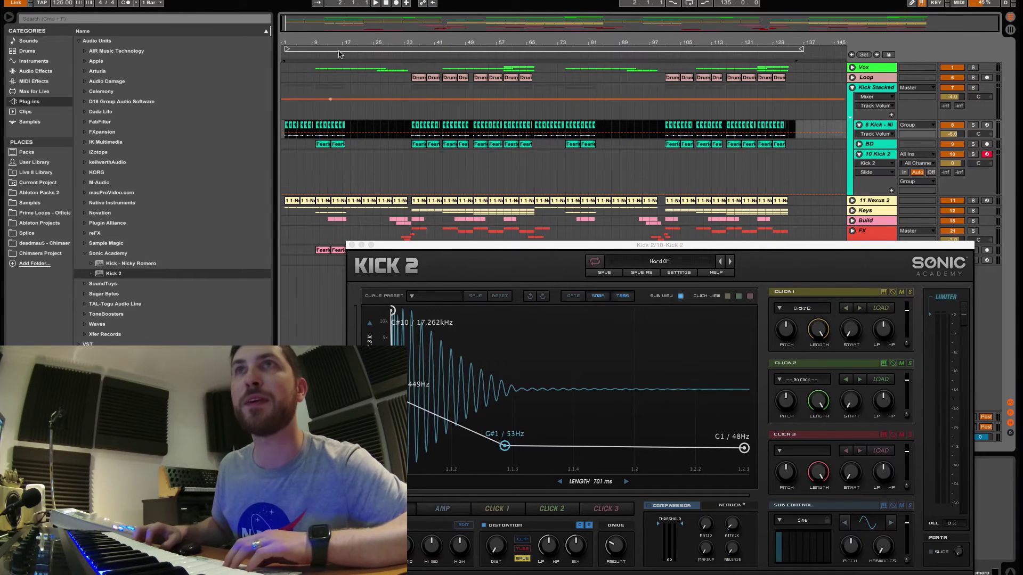
pyautogui.press('+')
pyautogui.press('+')
pyautogui.press('+')
pyautogui.moveTo(434, 59); pyautogui.dragTo(433, 53)
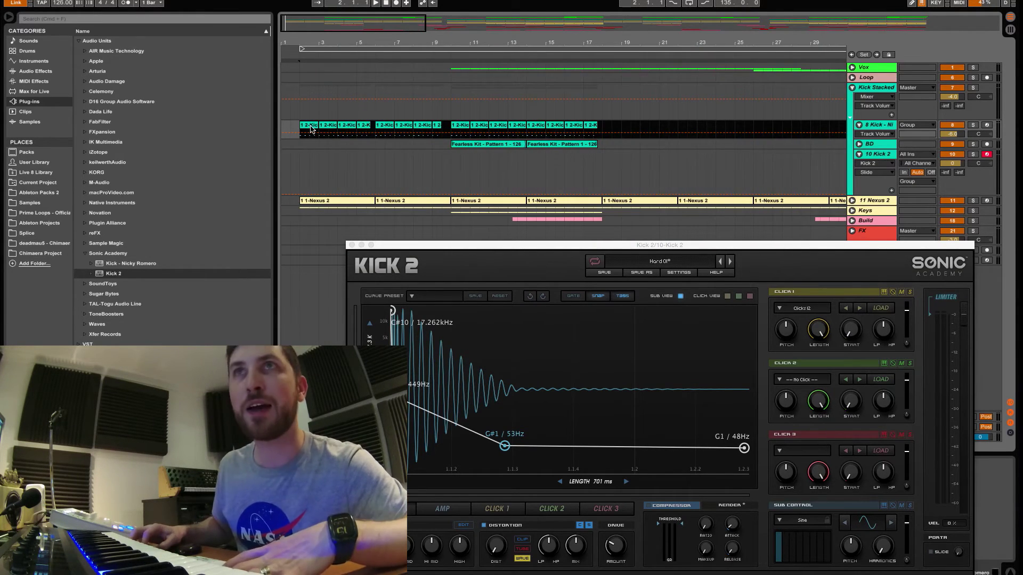
pyautogui.moveTo(312, 130); pyautogui.dragTo(311, 167)
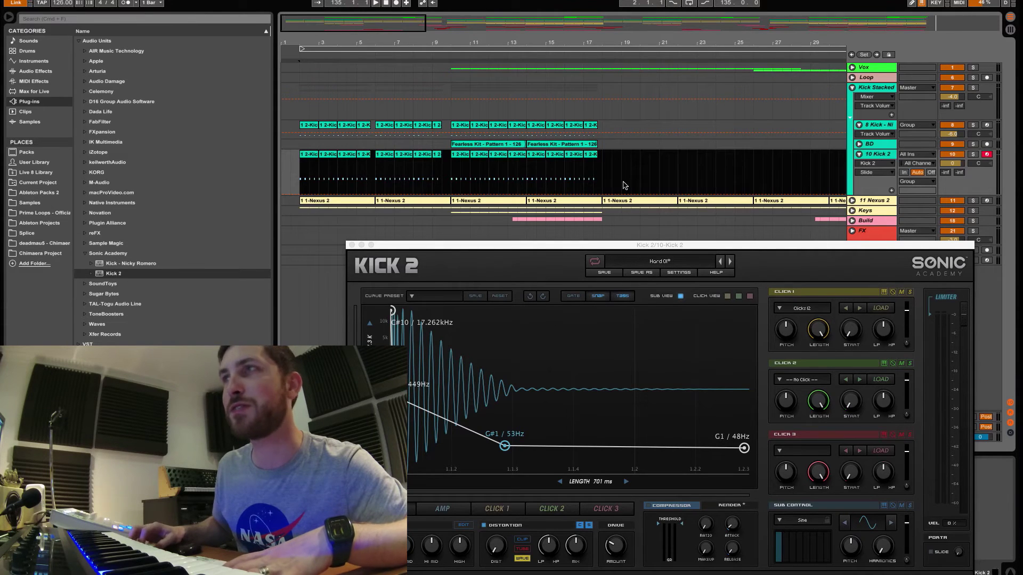
# Fold the Kick Stacked group and start song playback
pyautogui.click(944, 142)
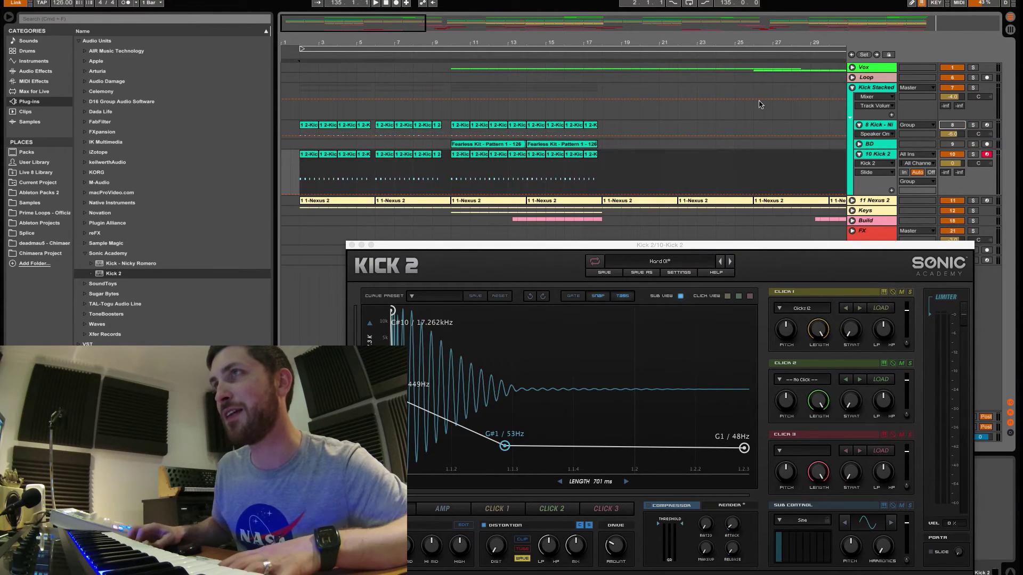
pyautogui.click(852, 88)
pyautogui.press('space')
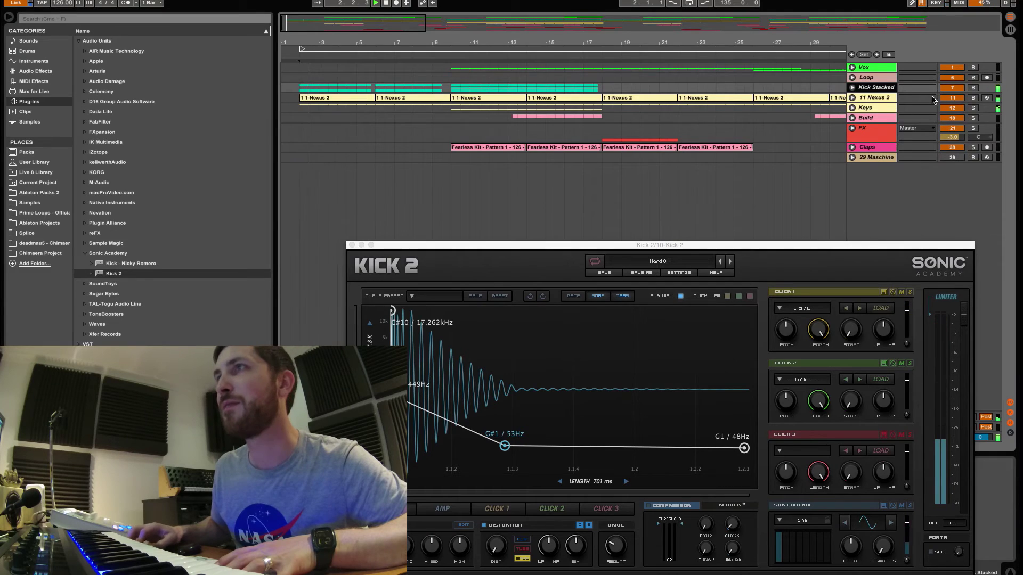
# Unfold the Kick Stacked group, open and close Kick 2's preset browser, and raise a pitch-envelope point
pyautogui.click(852, 87)
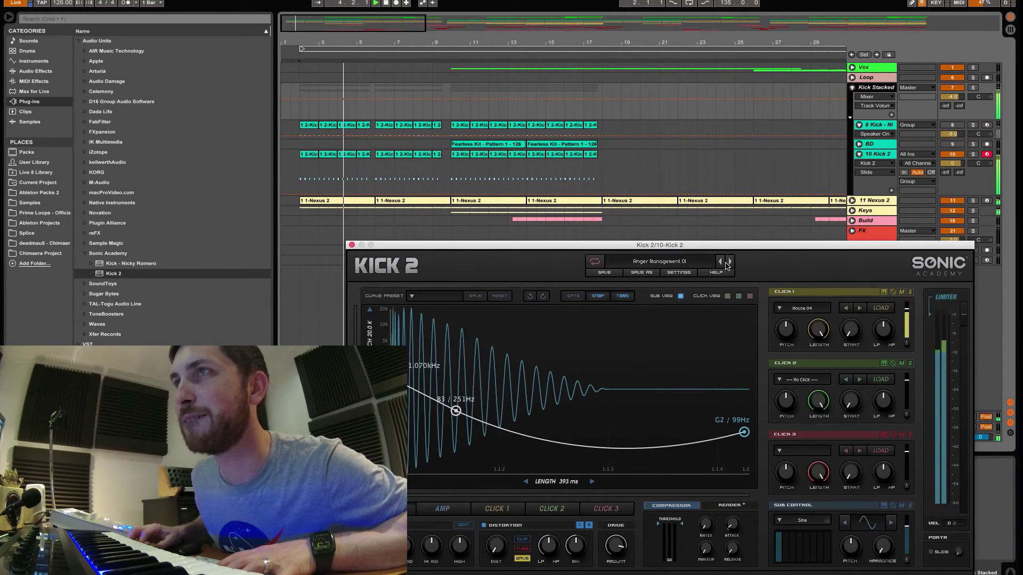
pyautogui.click(659, 262)
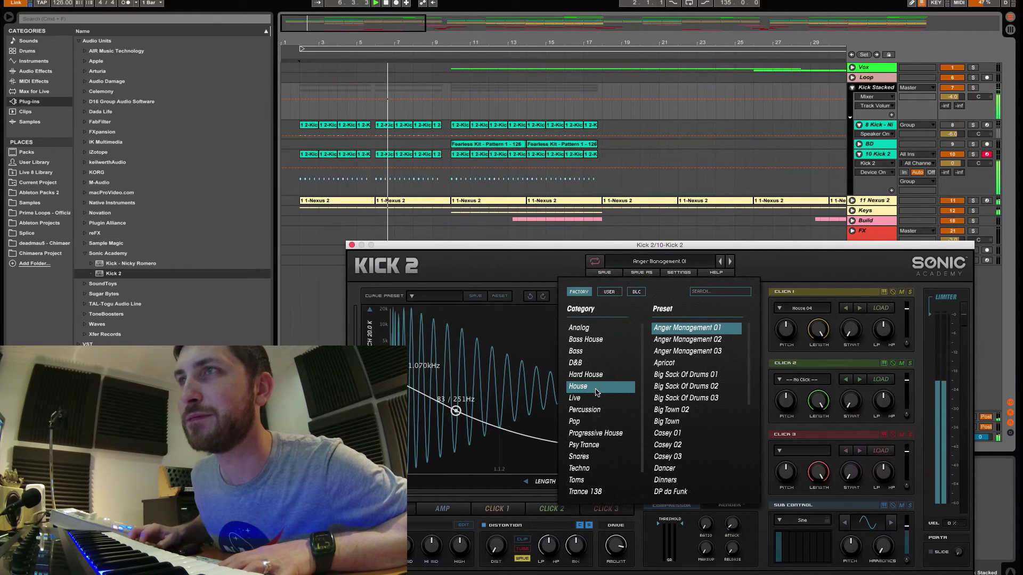
pyautogui.click(687, 328)
pyautogui.moveTo(698, 429); pyautogui.dragTo(698, 331)
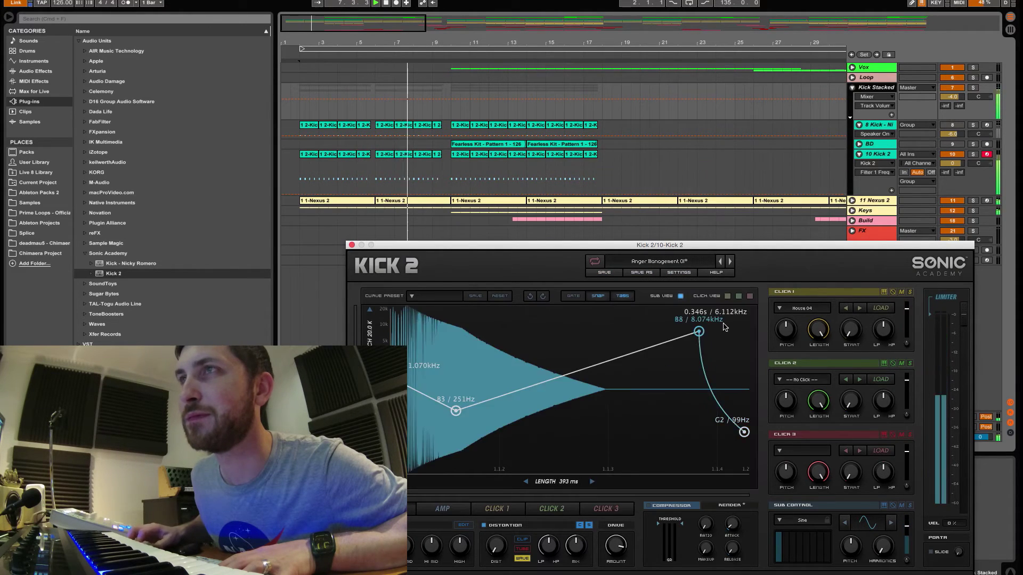
# Step through Kick 2's presets until Apricot loads
pyautogui.click(729, 263)
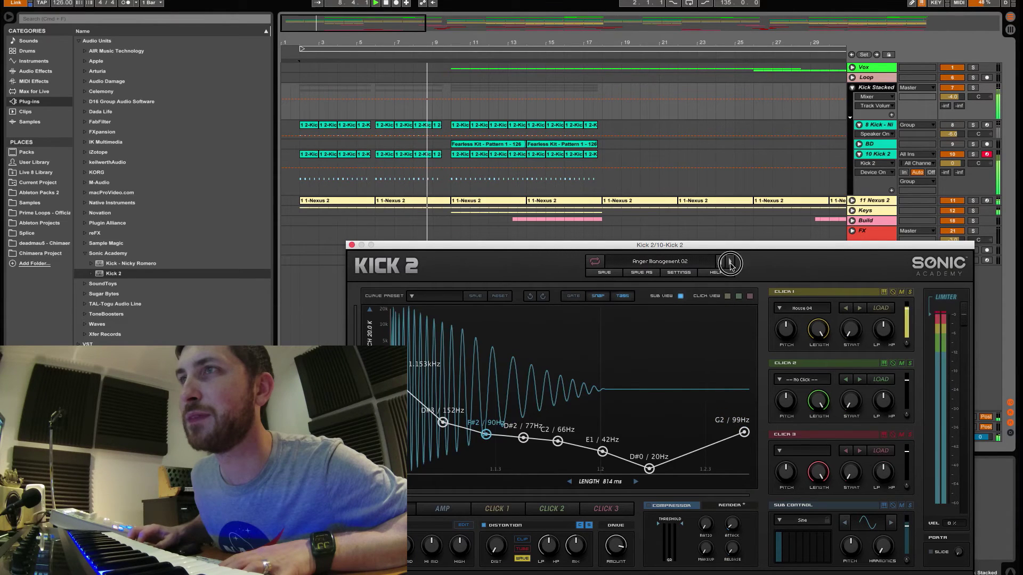
pyautogui.click(729, 262)
pyautogui.click(730, 263)
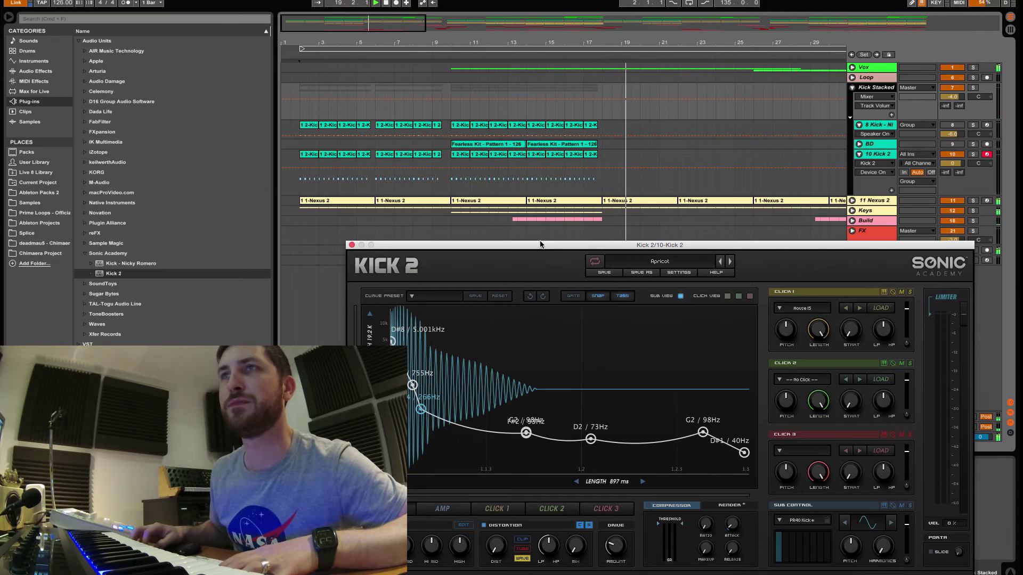
# Move the Kick 2 window to the lower right and select the Kick clip at bar 35
pyautogui.moveTo(540, 245); pyautogui.dragTo(212, 243)
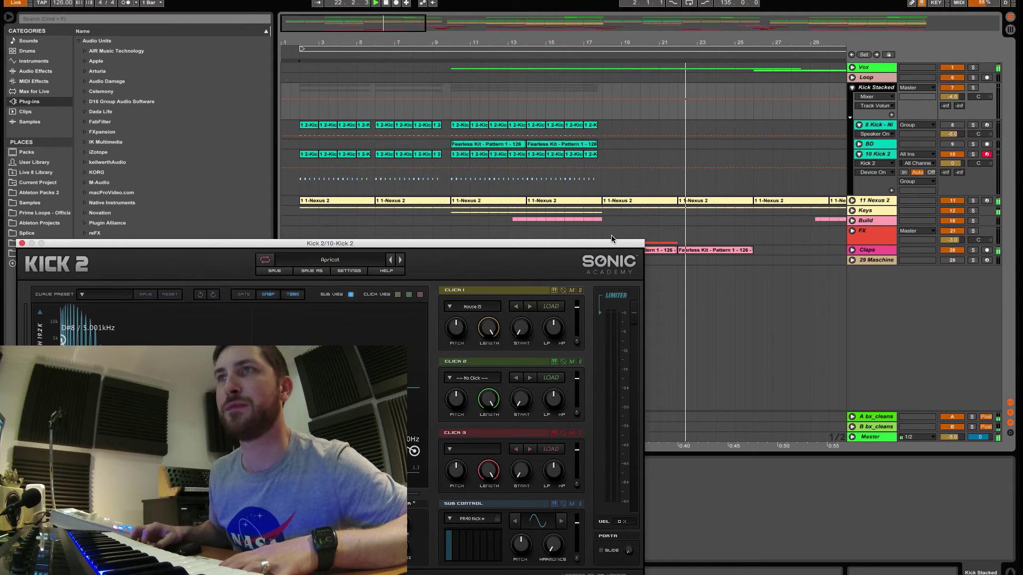
pyautogui.moveTo(611, 241); pyautogui.dragTo(653, 239)
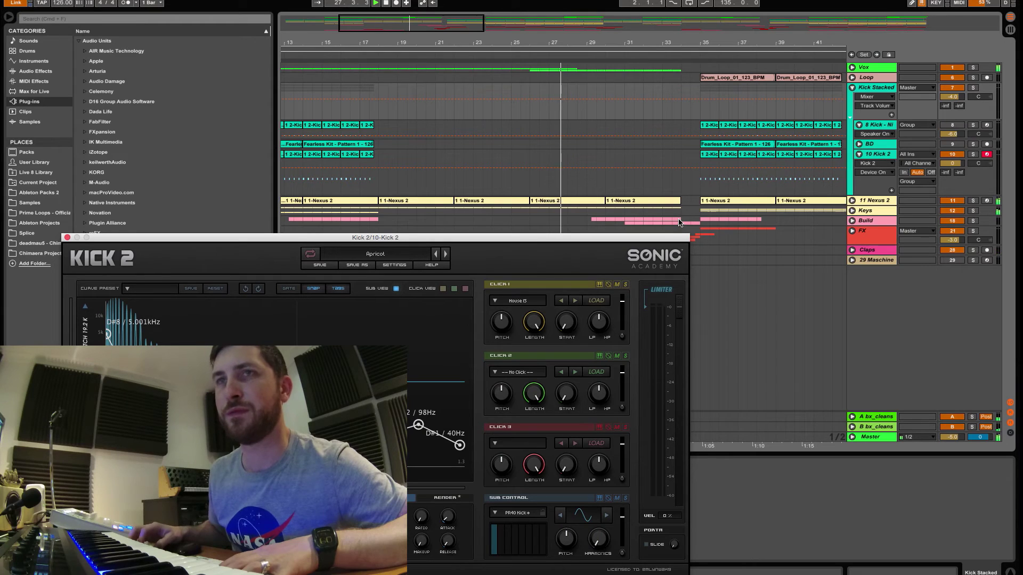
pyautogui.moveTo(672, 236); pyautogui.dragTo(831, 258)
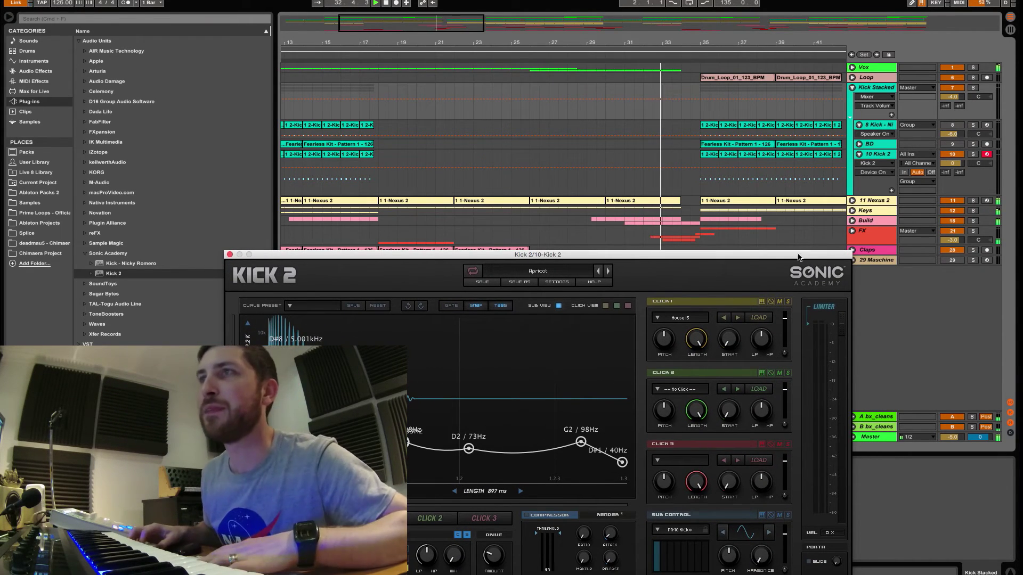
pyautogui.moveTo(747, 255); pyautogui.dragTo(730, 255)
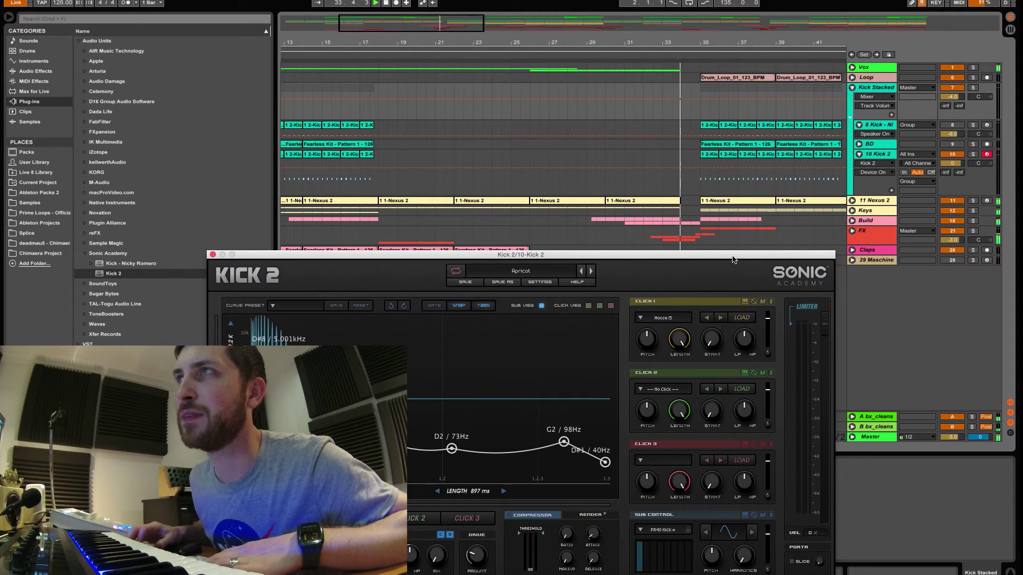
pyautogui.click(707, 124)
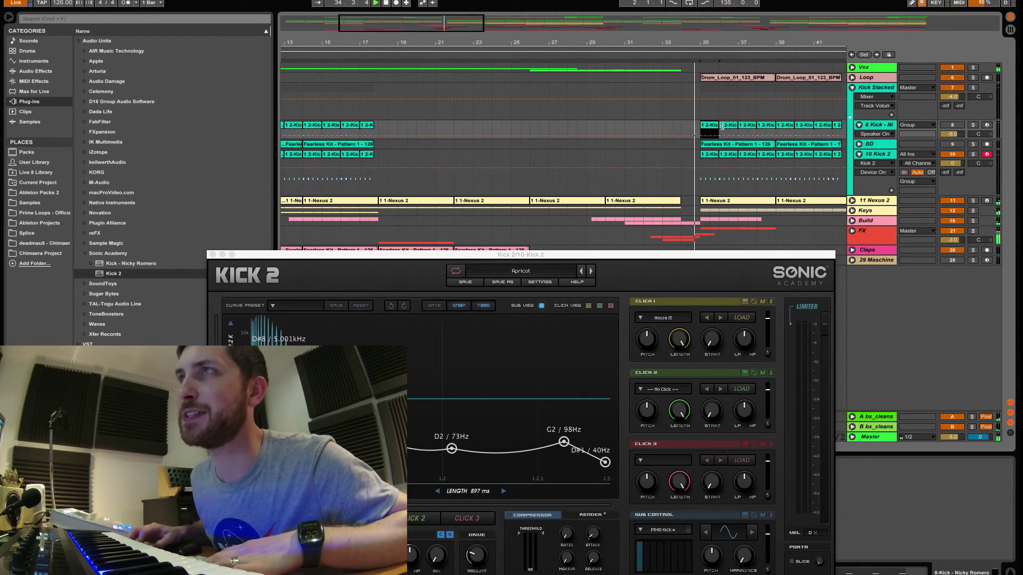
# Loop bars 35–39 with Cmd+L, toggle the Loop track off and on, and enlarge it
pyautogui.keyDown('shift'); pyautogui.click(767, 128); pyautogui.keyUp('shift')
pyautogui.press('super+l')
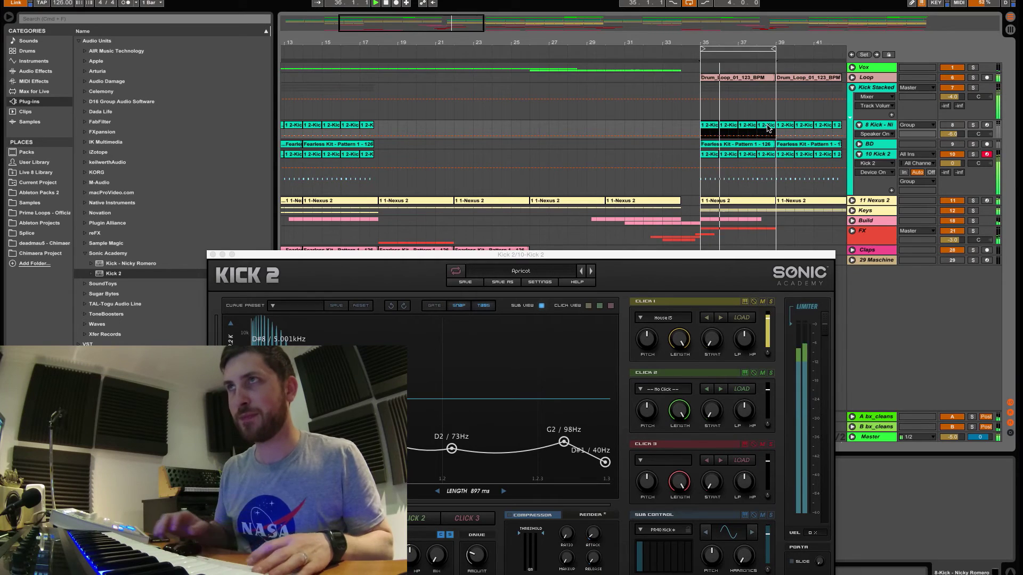
pyautogui.click(952, 79)
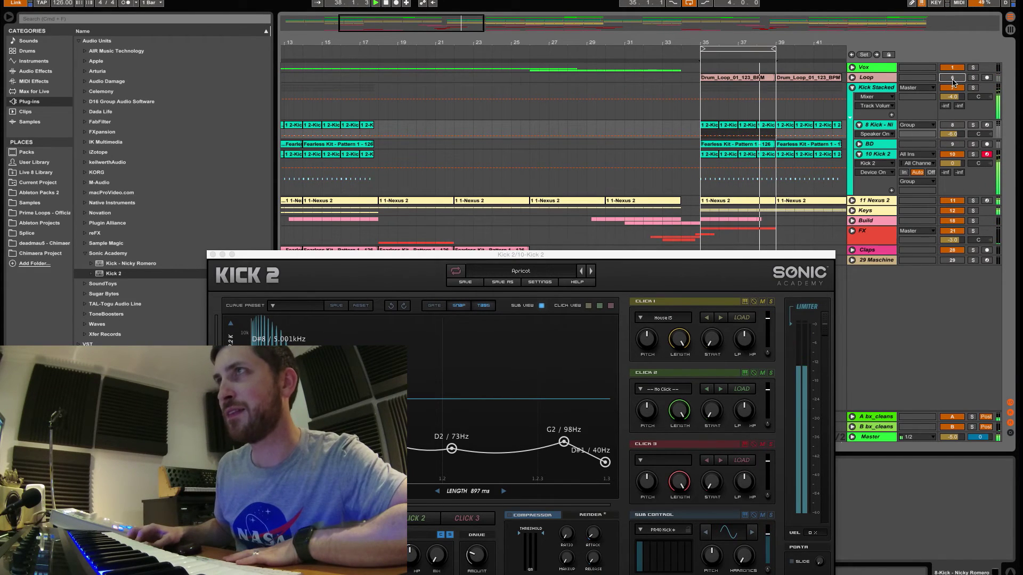
pyautogui.click(951, 78)
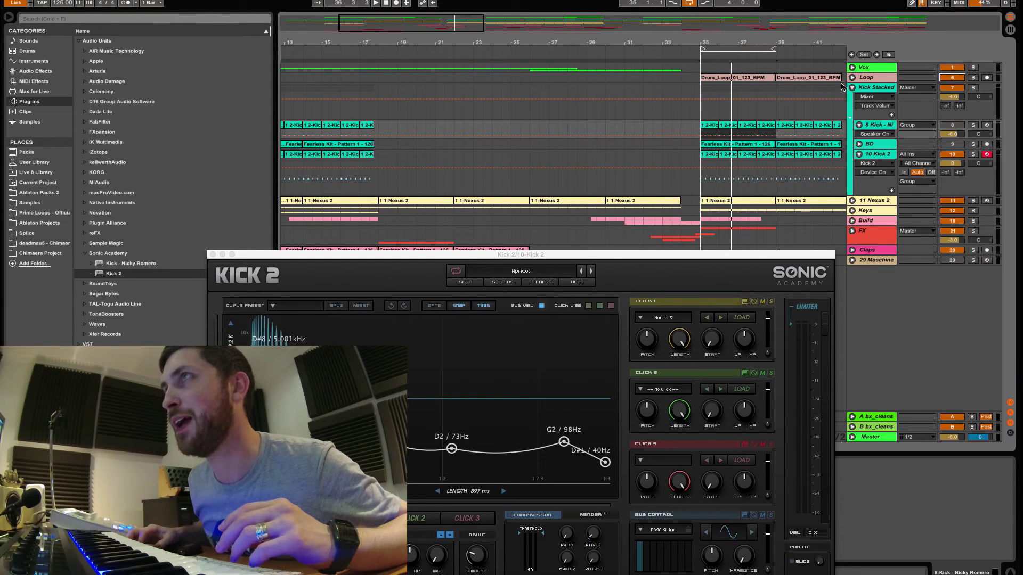
pyautogui.moveTo(861, 89); pyautogui.dragTo(860, 123)
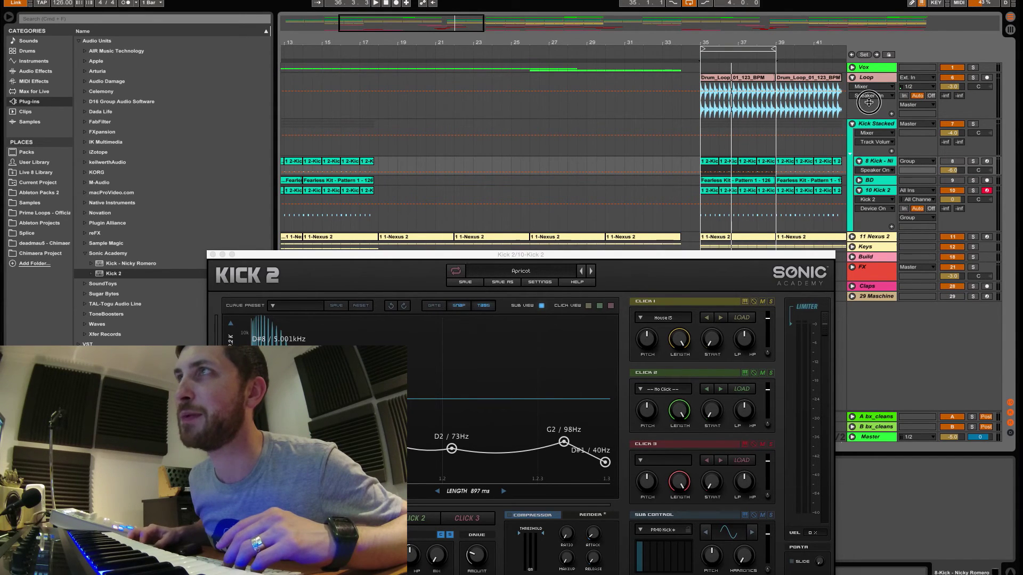
# Shrink the Loop track, move the Kick 2 window up and left, and start playback
pyautogui.moveTo(868, 102); pyautogui.dragTo(868, 91)
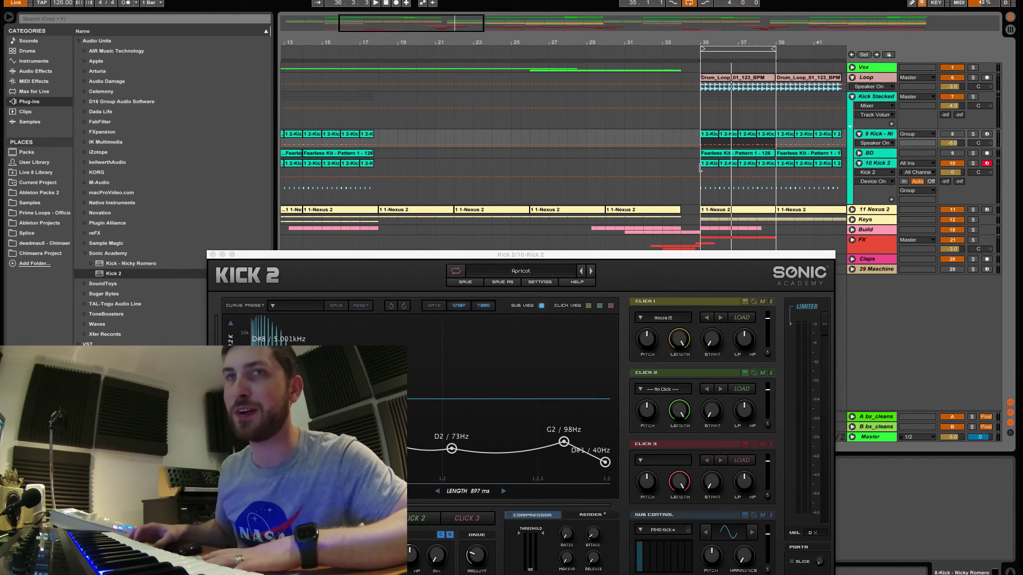
pyautogui.moveTo(588, 256); pyautogui.dragTo(520, 209)
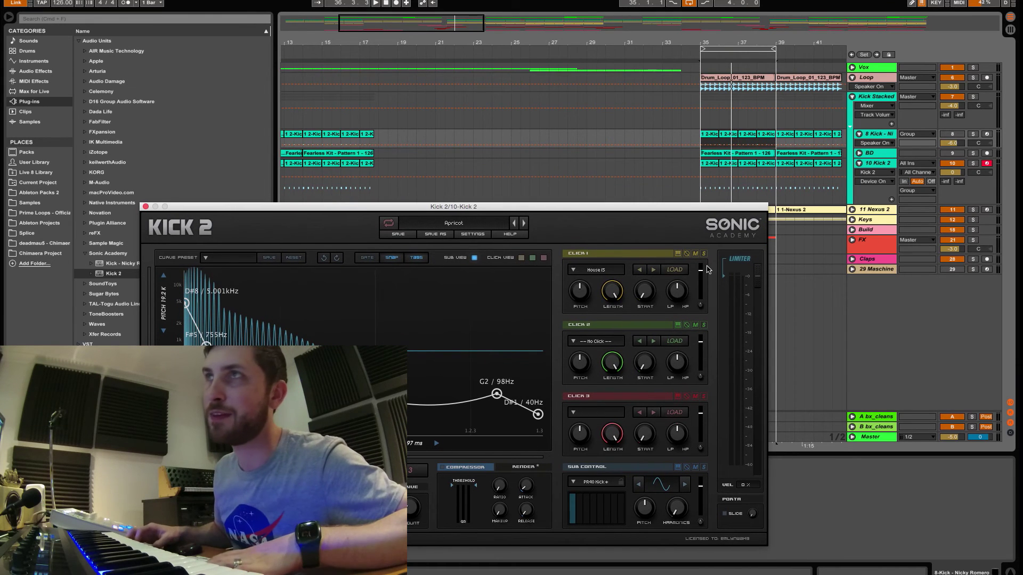
pyautogui.press('space')
# Step Kick 2 past Big Sack Of Drums 02 to the Big Town 02 preset, then fold the Loop track
pyautogui.click(525, 223)
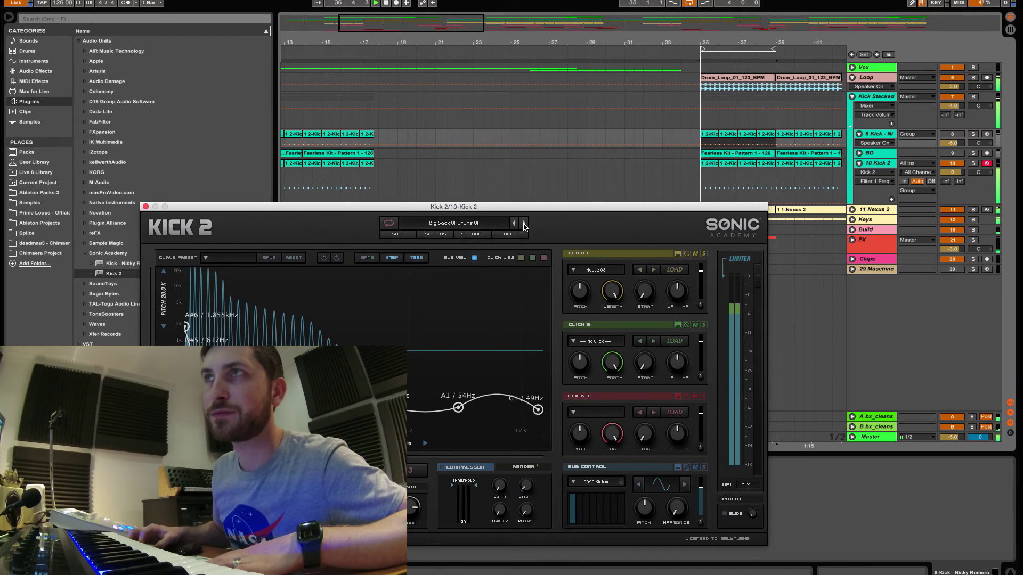
pyautogui.click(524, 223)
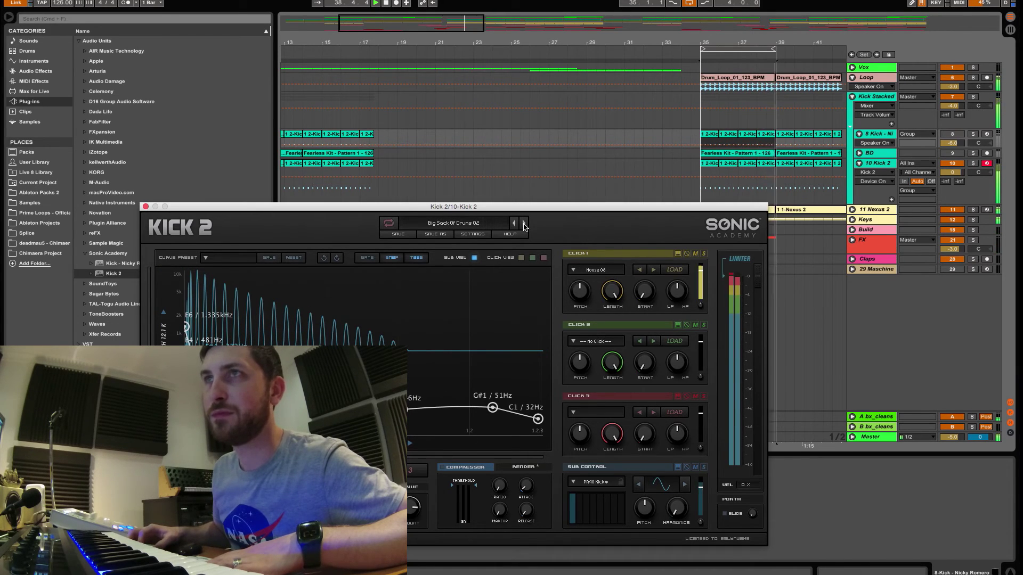
pyautogui.click(525, 223)
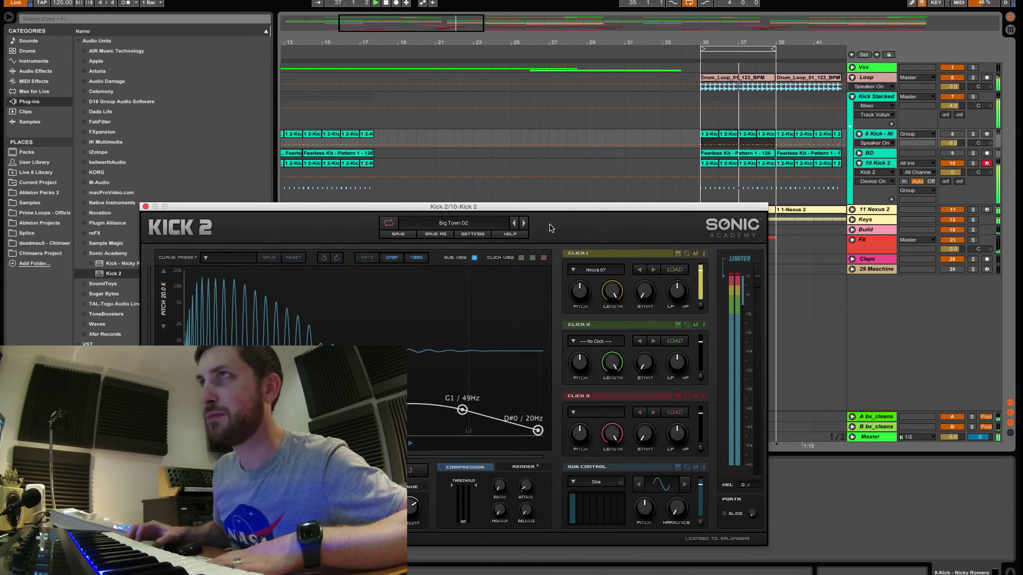
pyautogui.click(852, 78)
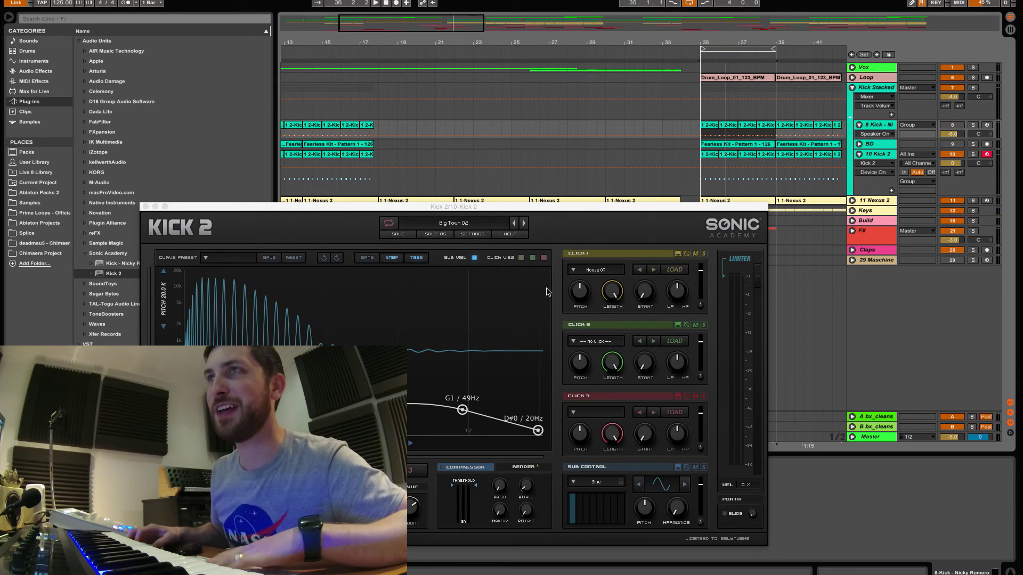
# Play the looped drop, lower Kick 2's Click 1 length to about 43.87%, and expand the keilworthAudio folder
pyautogui.press('space')
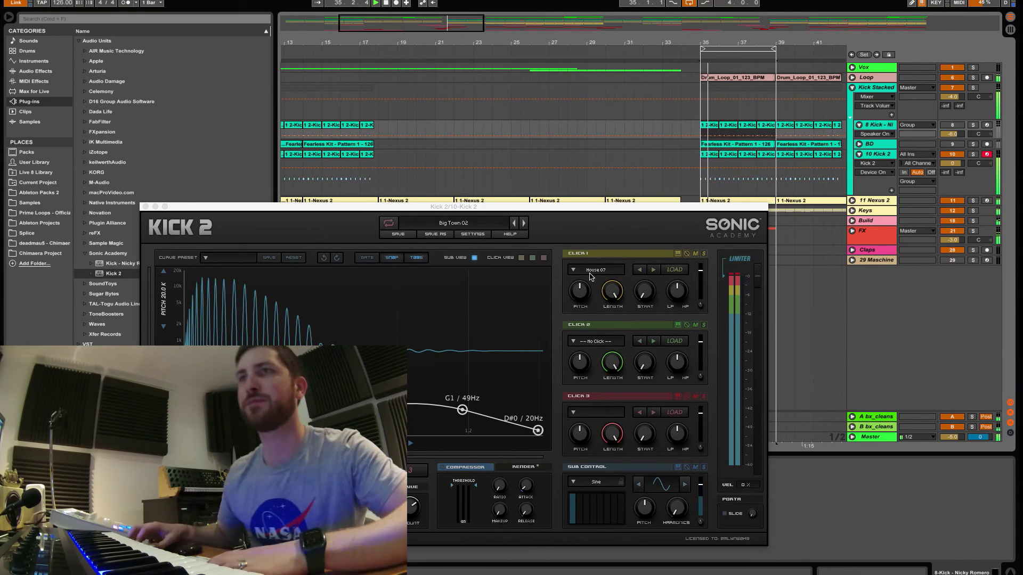
pyautogui.moveTo(613, 297)
pyautogui.mouseDown()
pyautogui.moveTo(613, 373)
pyautogui.moveTo(611, 283)
pyautogui.mouseUp()
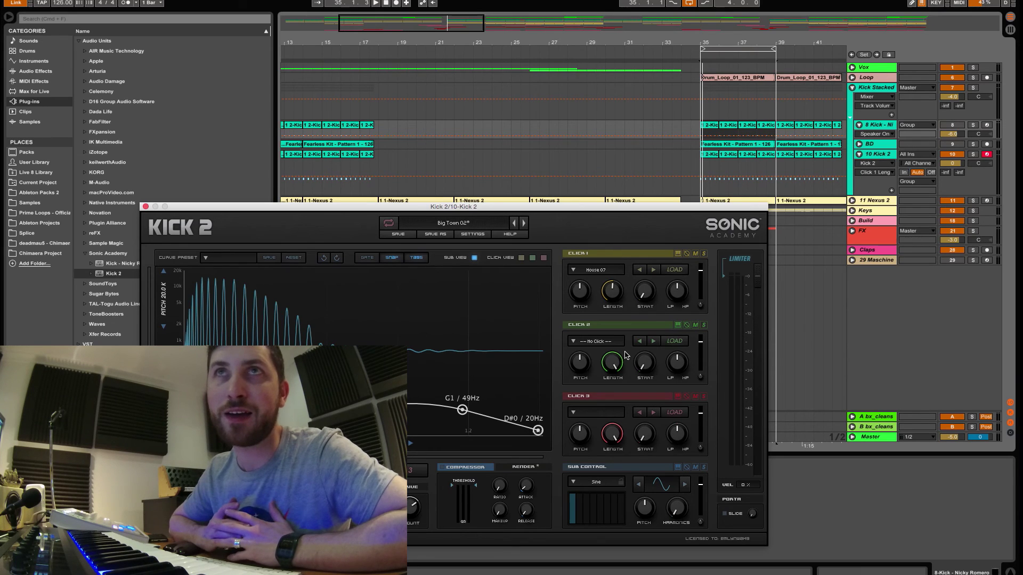
pyautogui.click(119, 162)
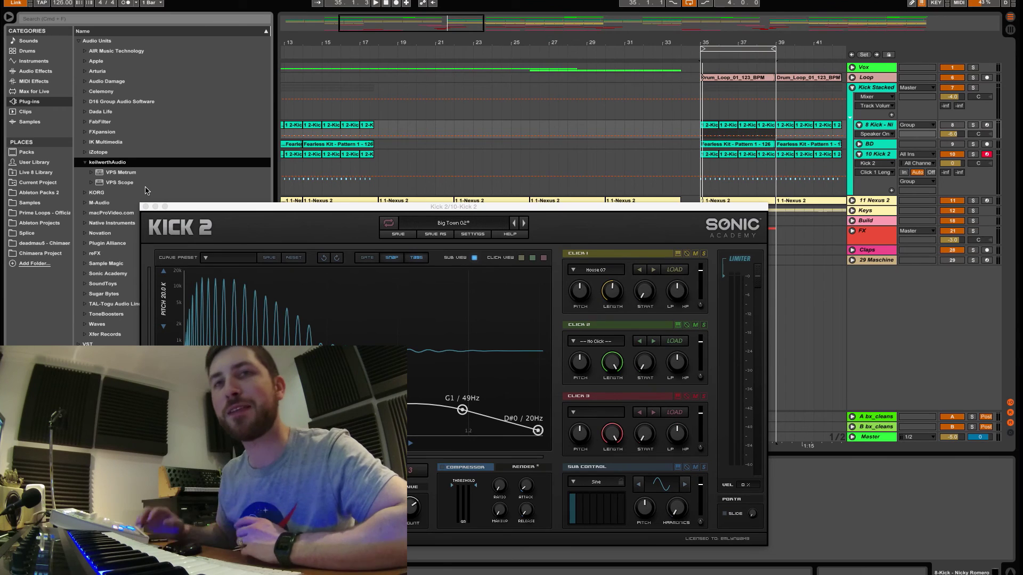